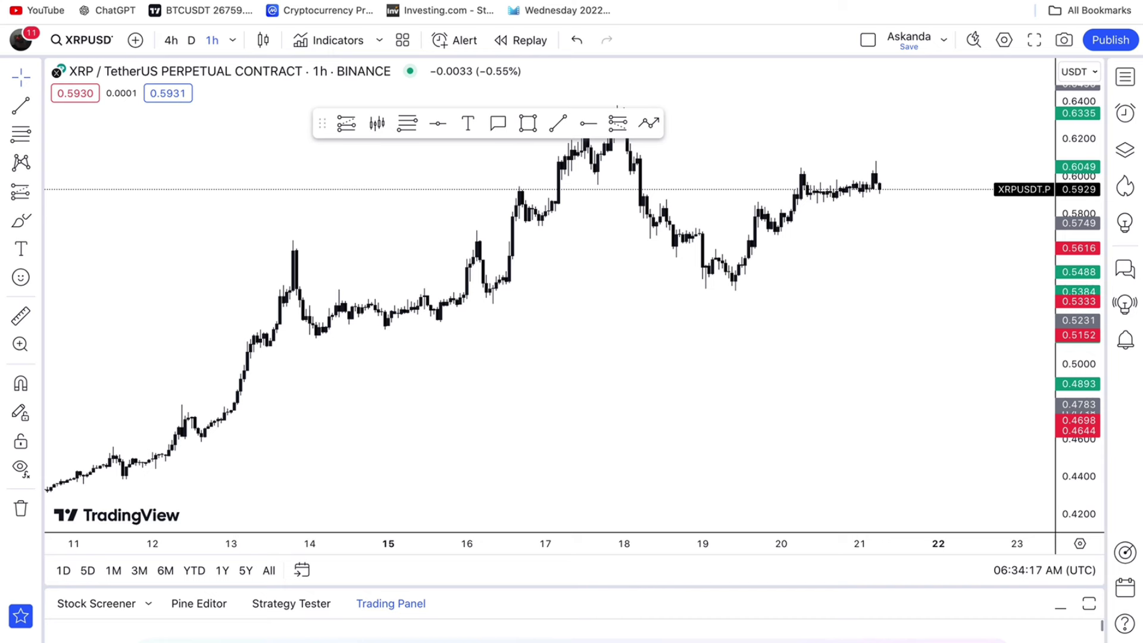
Switch from the XRP perpetual 1h chart to the Binance Square tab with Ctrl+Tab.
key("ctrl+Tab")
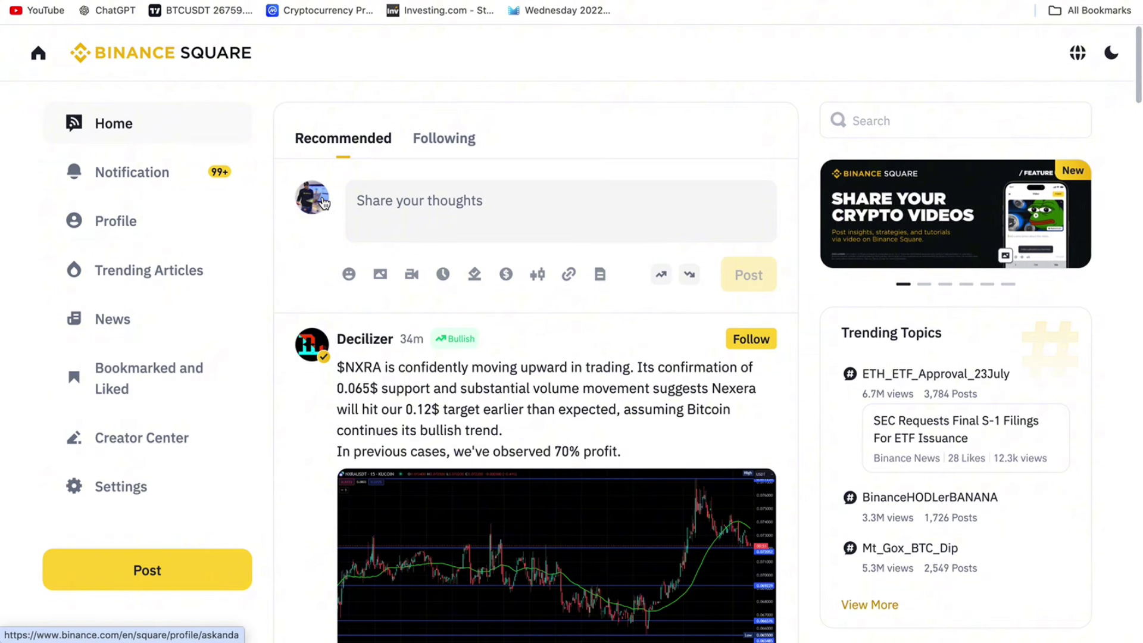
View the account's profile page and its enlarged profile photo, then close the photo.
left_click(323, 204)
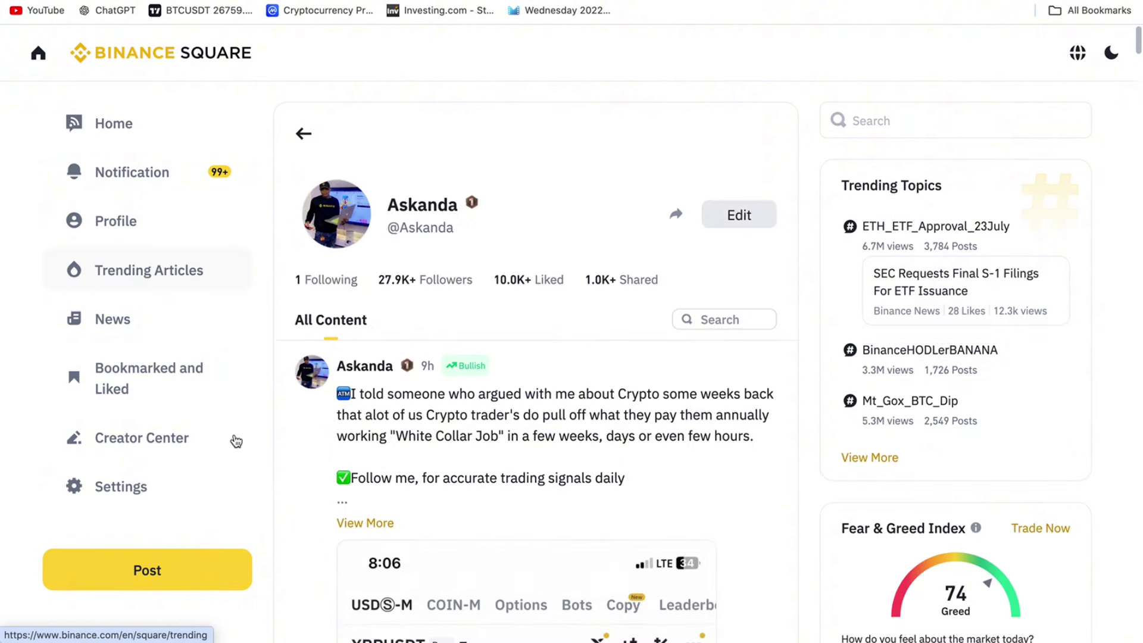
left_click(336, 213)
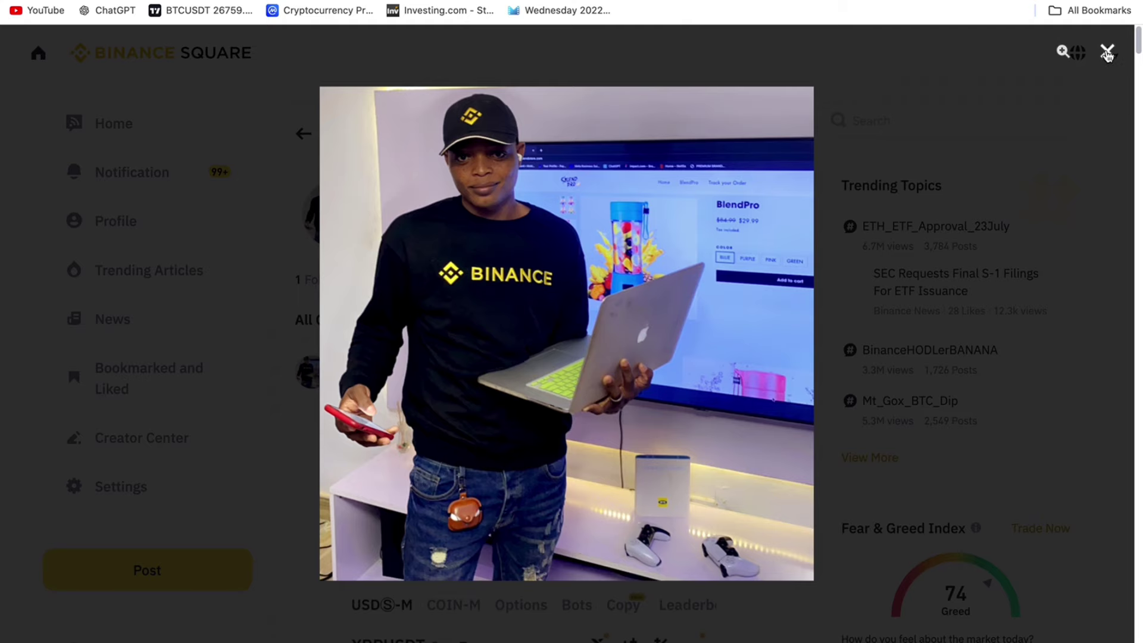
left_click(1107, 53)
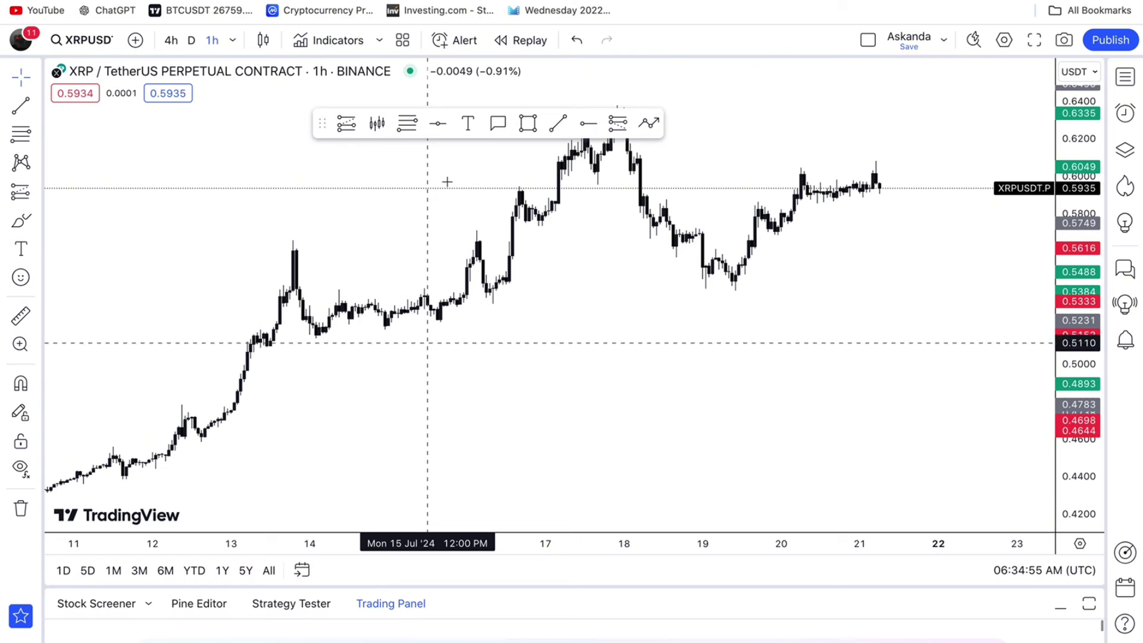
Pan the XRP chart slightly and switch it to 1-minute candles.
left_click(552, 350)
left_click_drag(552, 350, 564, 475)
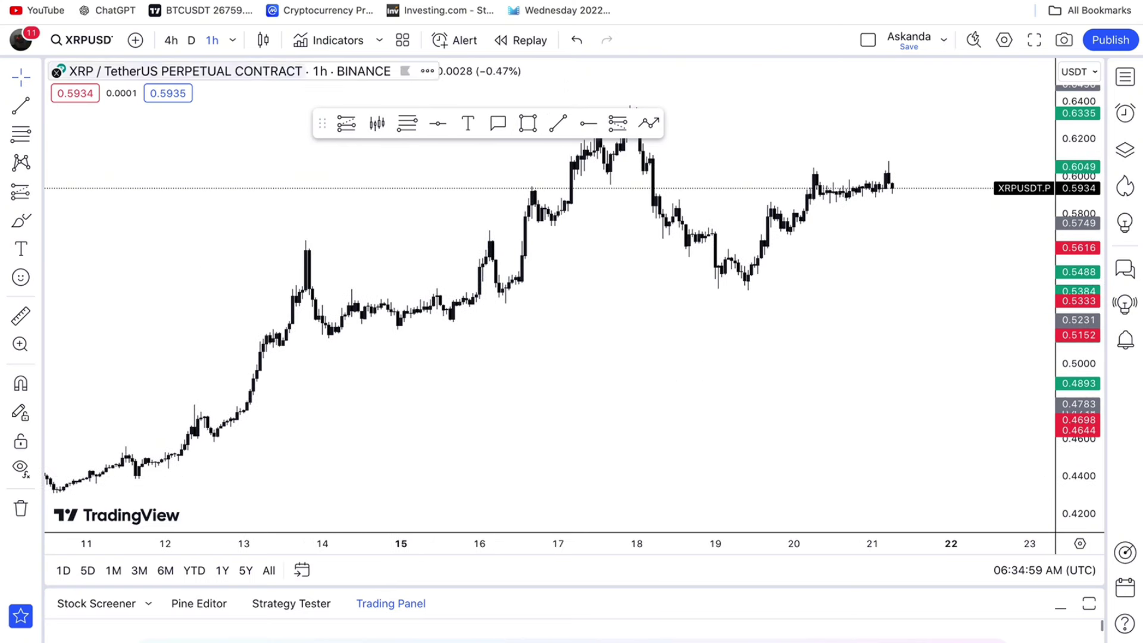
left_click(231, 44)
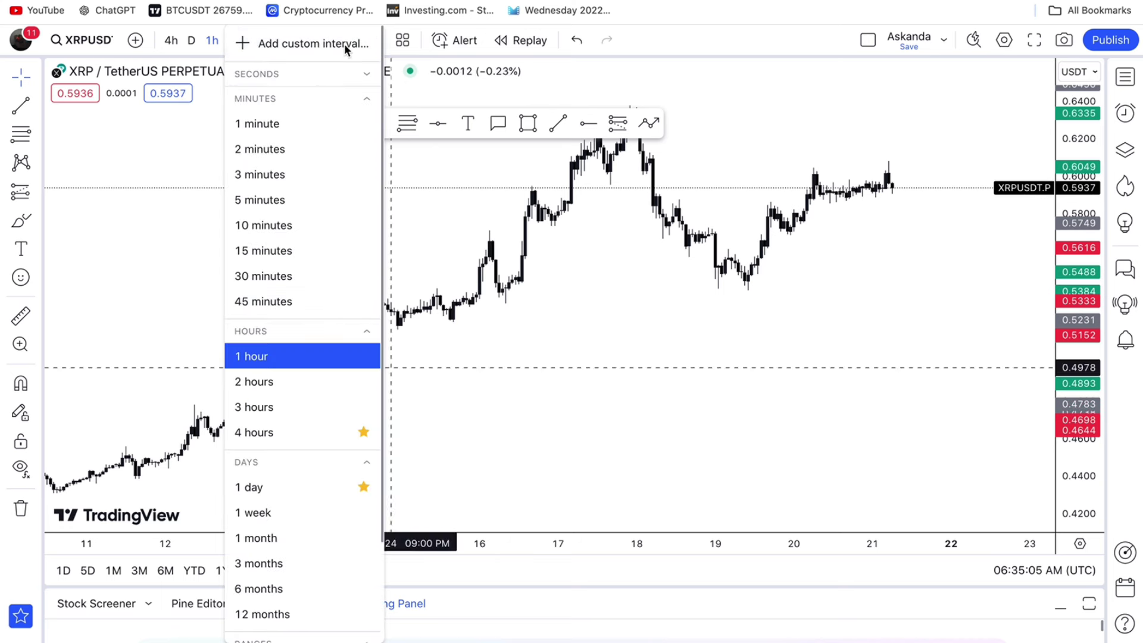
left_click(263, 125)
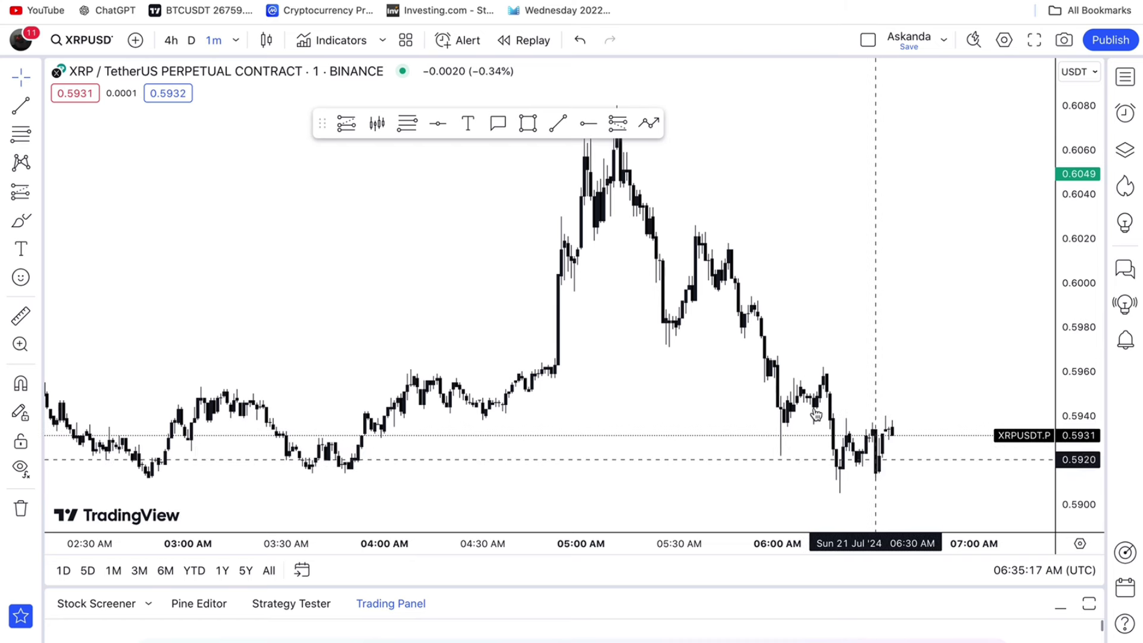
Zoom in on the latest 1-minute candles near 0.5930 and reopen the interval list.
scroll(777, 281, "up", 2)
scroll(776, 281, "up", 5)
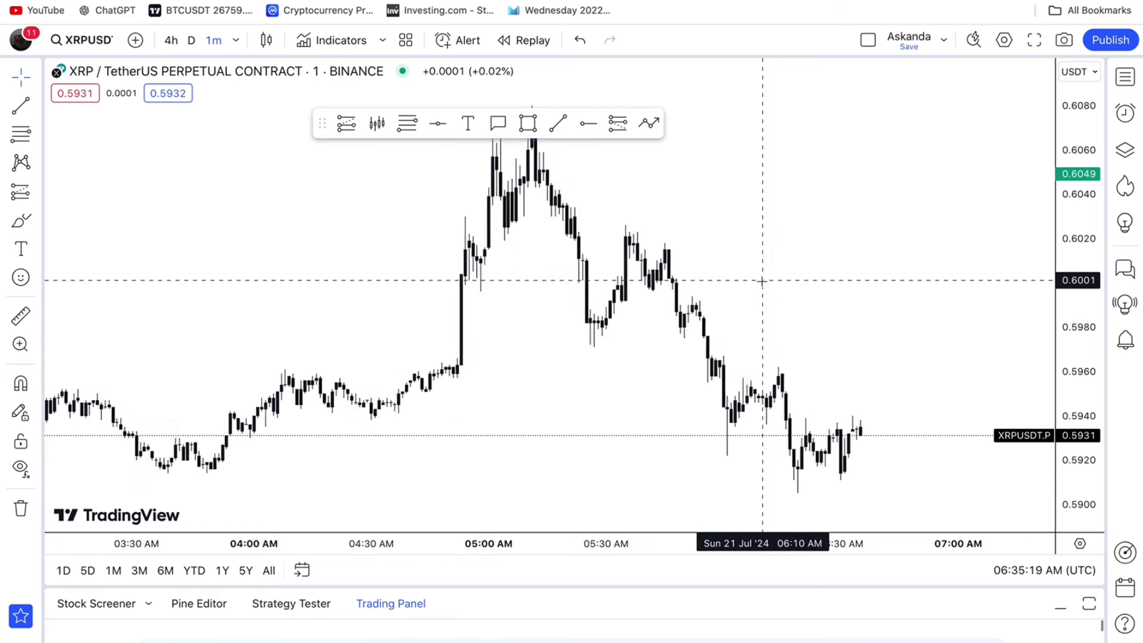
scroll(769, 281, "up", 2)
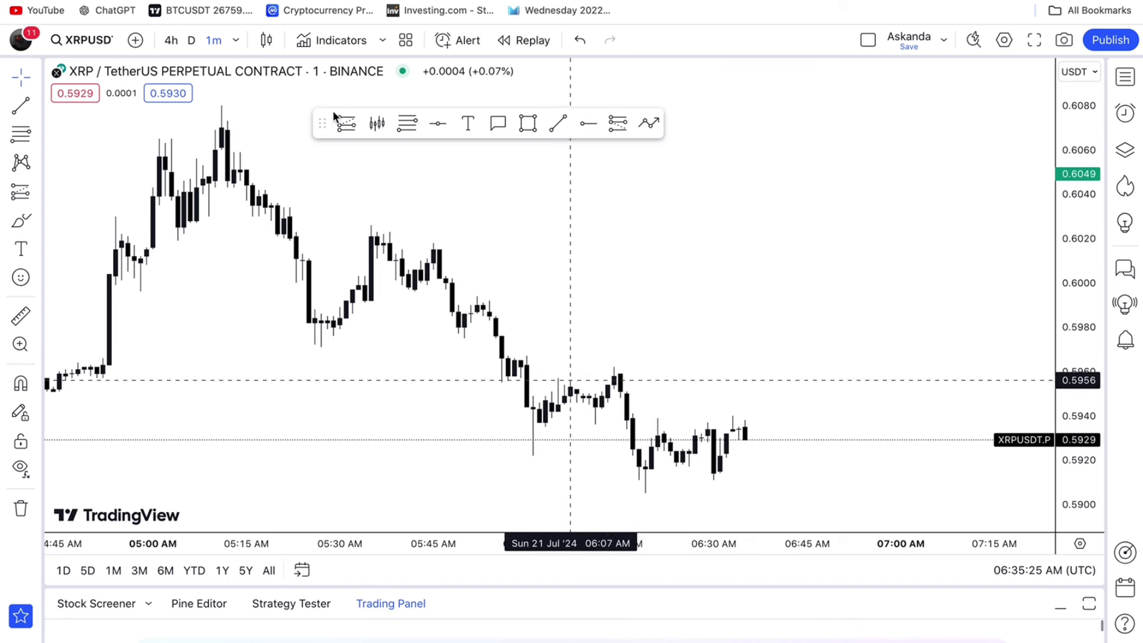
left_click(235, 40)
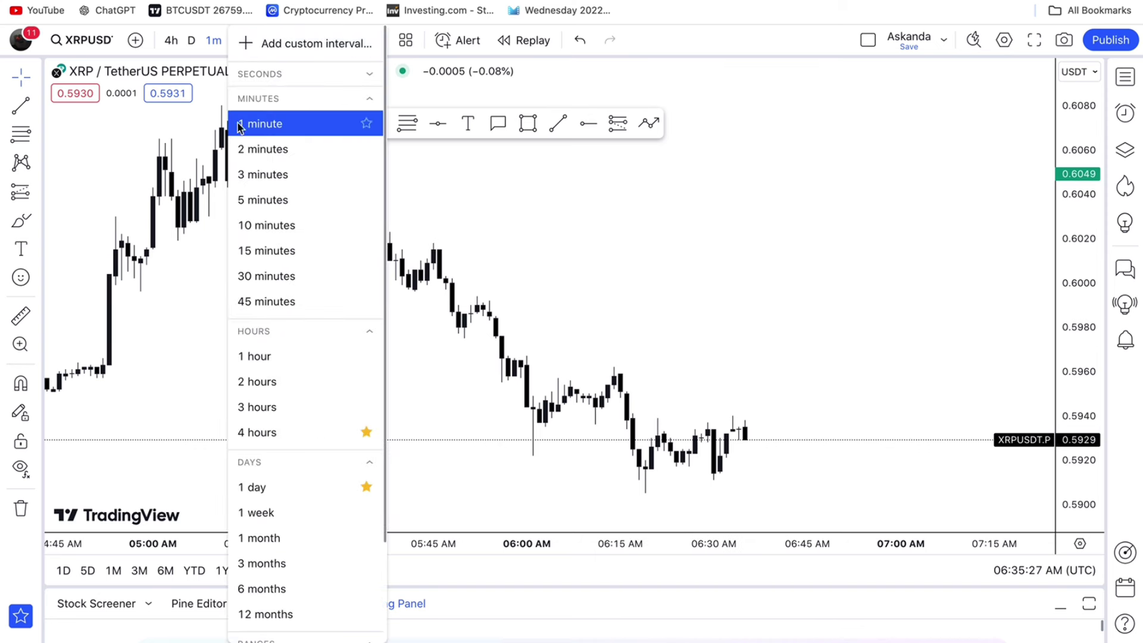
Switch the XRP chart back to 1-hour candles and zoom in.
left_click(261, 359)
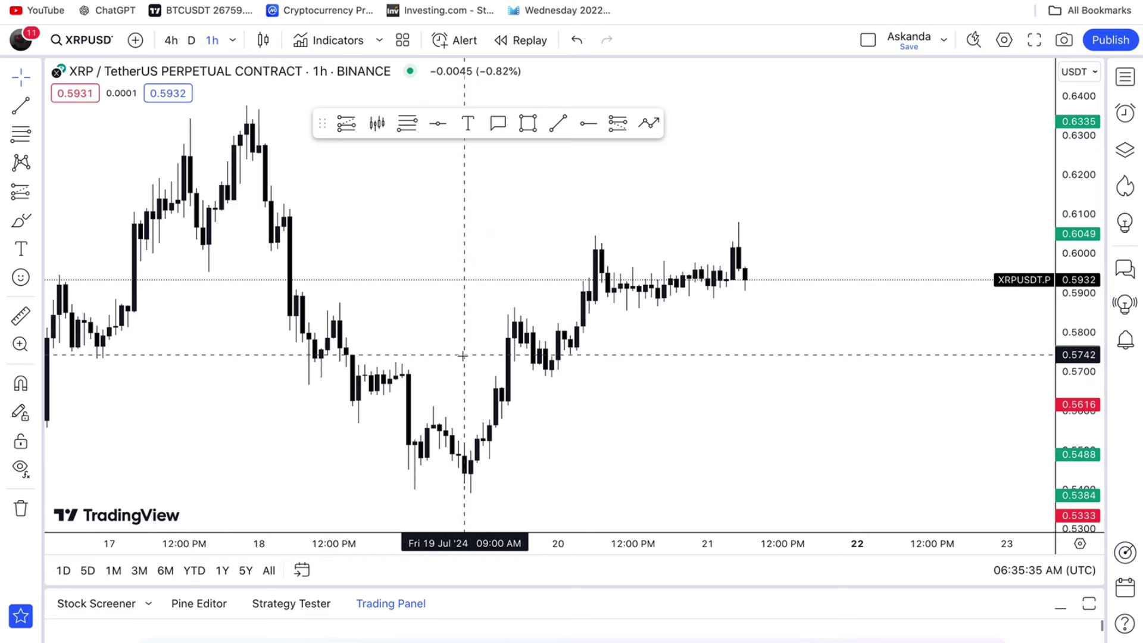
scroll(467, 319, "up", 4)
scroll(462, 356, "up", 1)
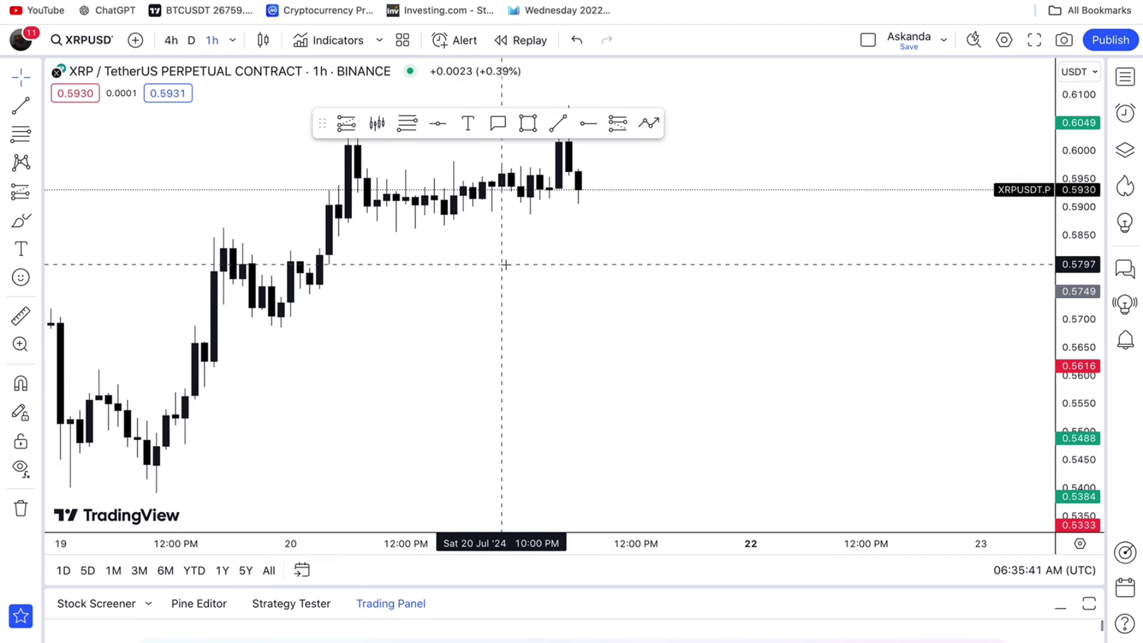
Change the XRP chart to 4-hour candles and scroll back over the climb from 0.43.
left_click(232, 39)
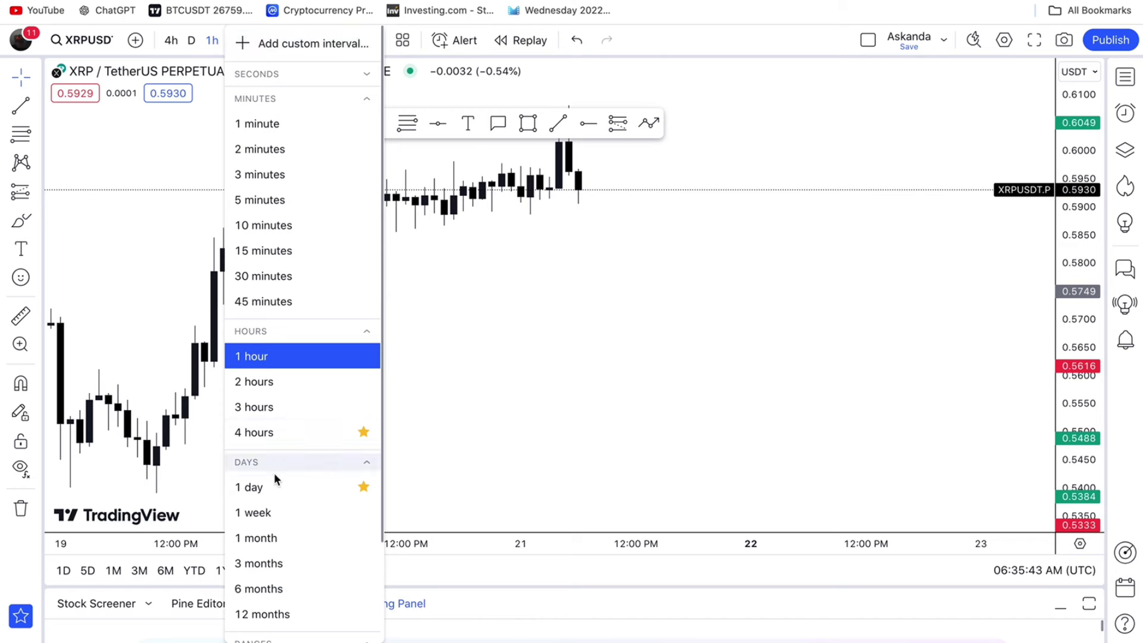
left_click(276, 431)
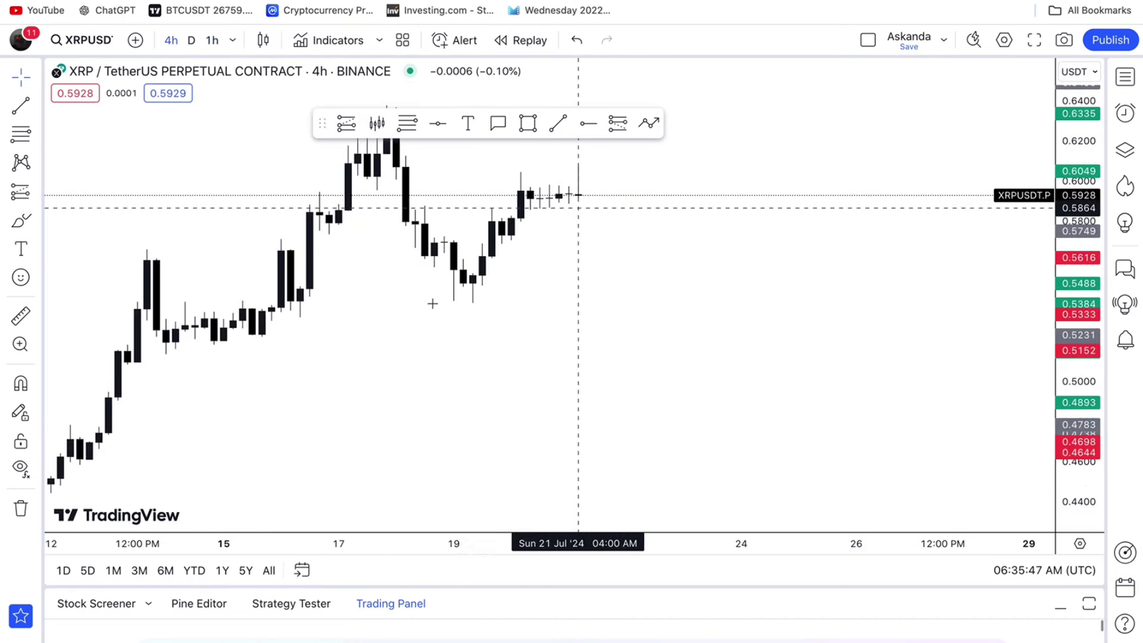
scroll(440, 294, "left", 3)
scroll(442, 295, "left", 1)
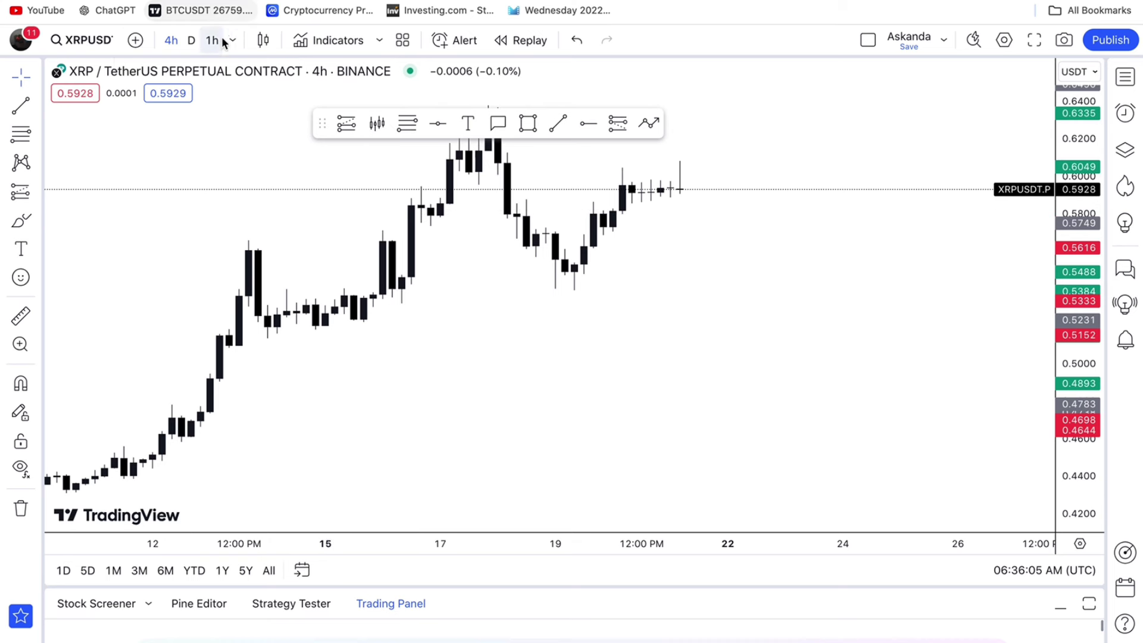
Search symbols for 'BTC.P' to list Bitcoin perpetual contracts like BTCUSDT.P.
left_click(74, 45)
type("BT")
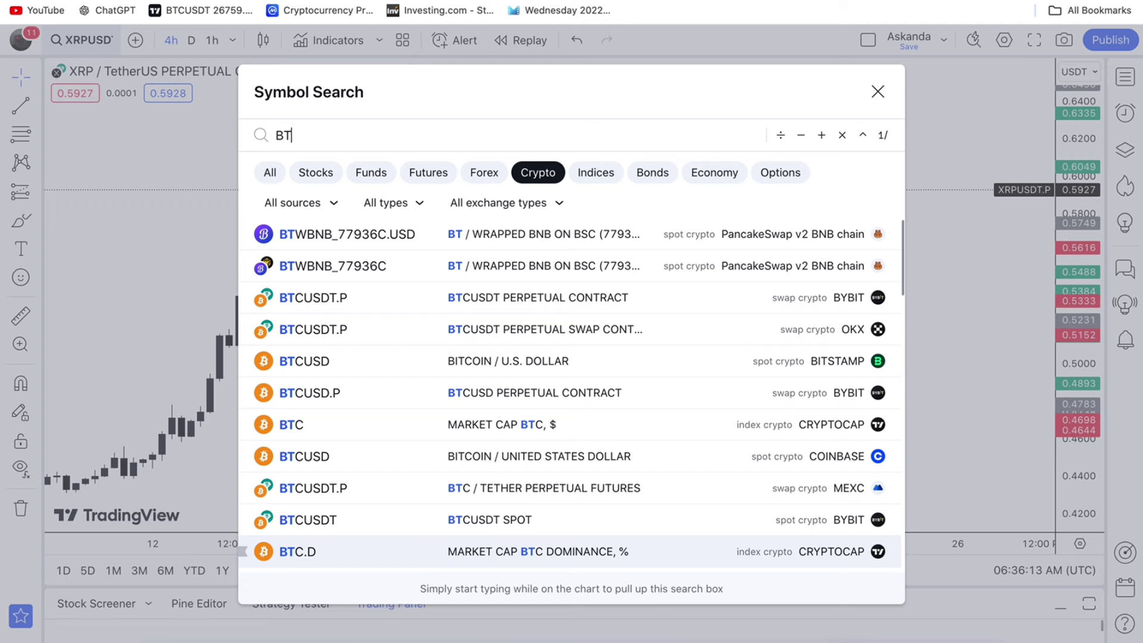
type("C.P")
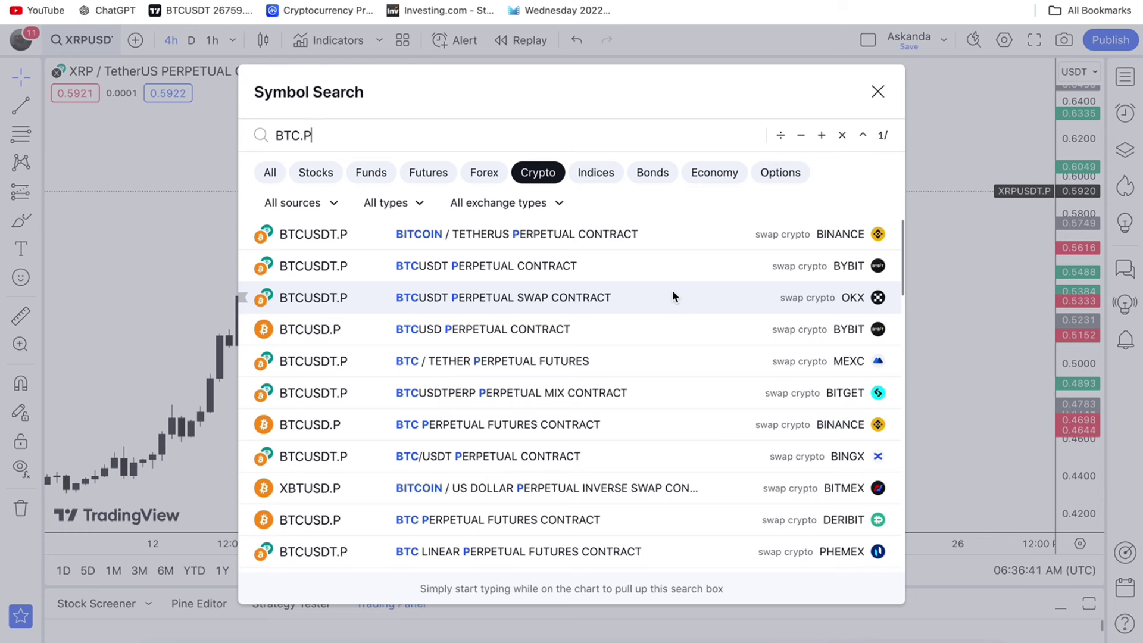
Load the Binance BTCUSDT.P perpetual 4h chart and dismiss the OKX advertisement popup.
left_click(636, 228)
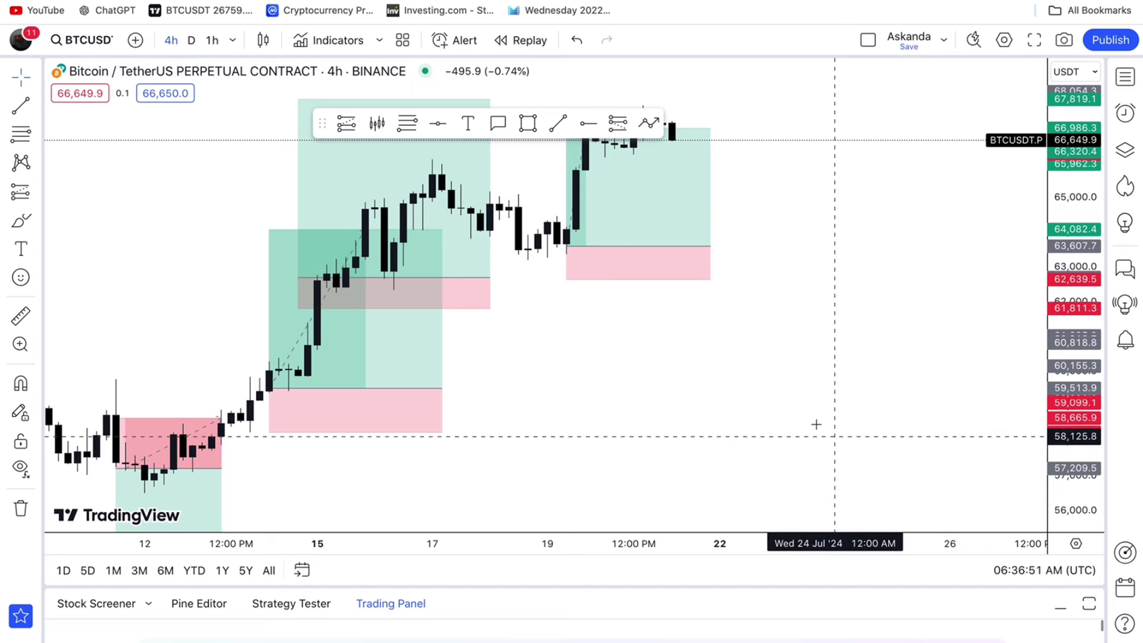
scroll(732, 351, "down", 2)
scroll(732, 351, "down", 4)
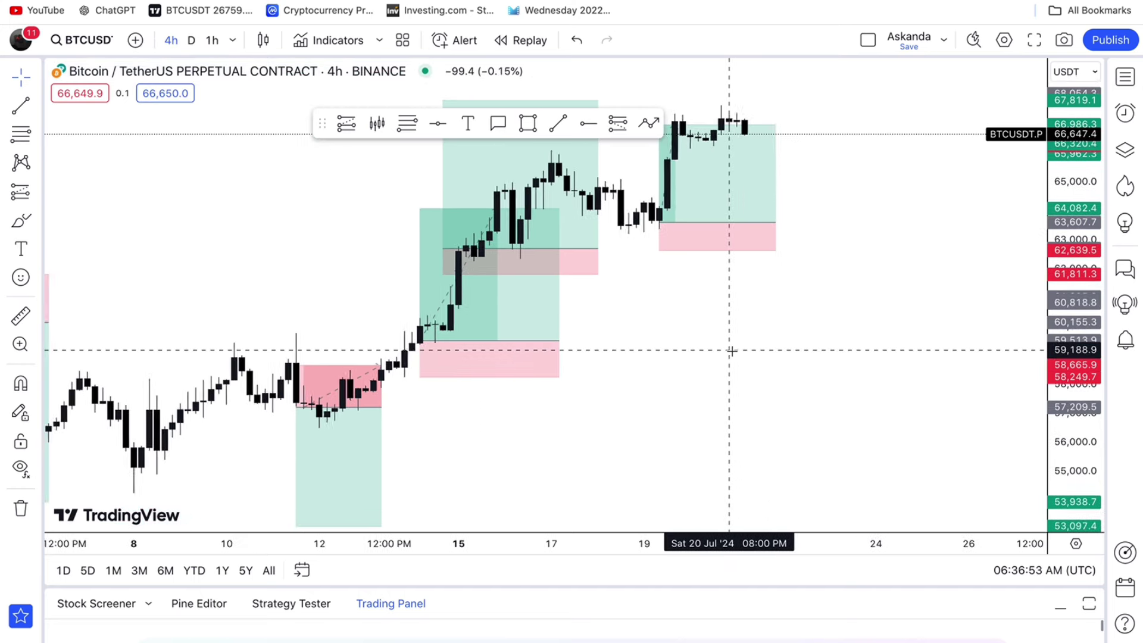
scroll(732, 351, "left", 5)
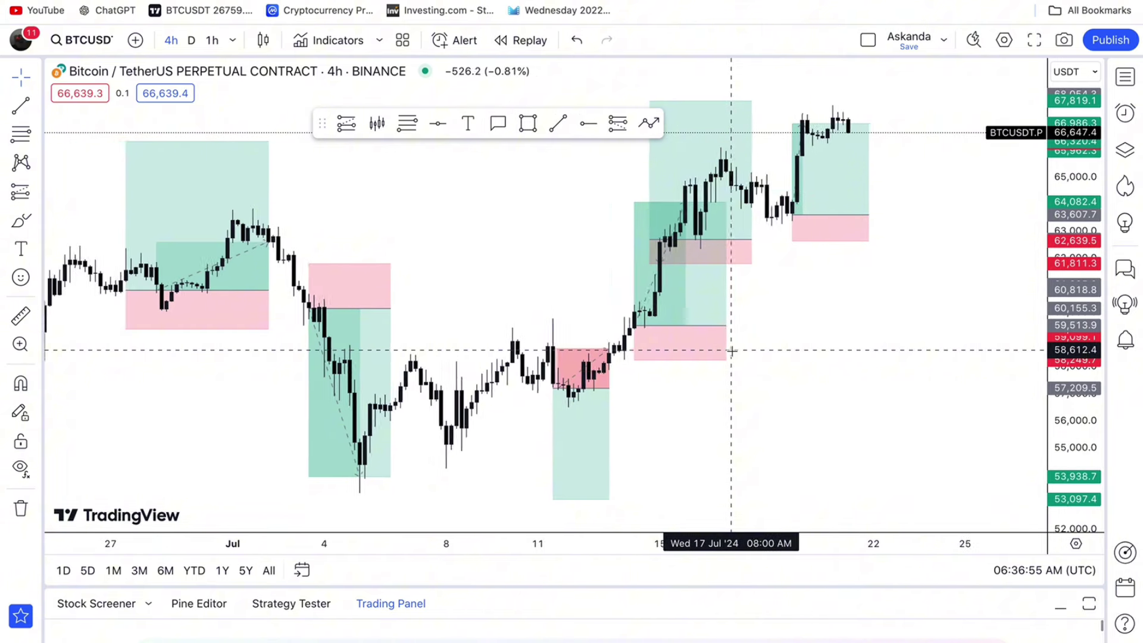
scroll(717, 356, "down", 4)
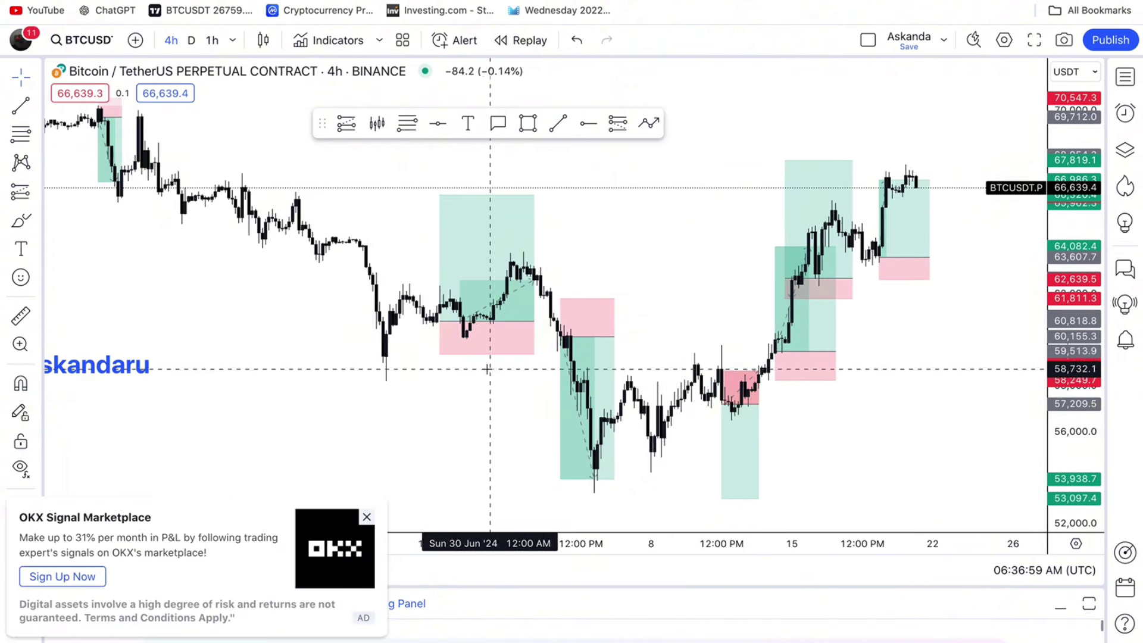
left_click(366, 516)
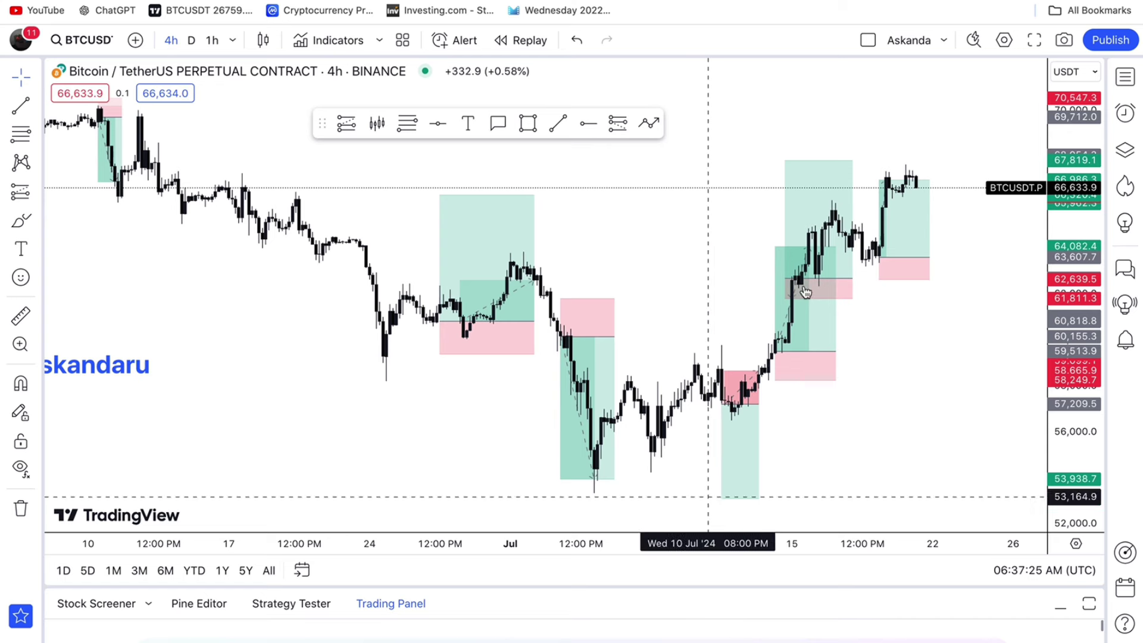
Inspect the latest long position's target, stop and 5.78 risk/reward, then deselect it.
scroll(812, 274, "right", 3)
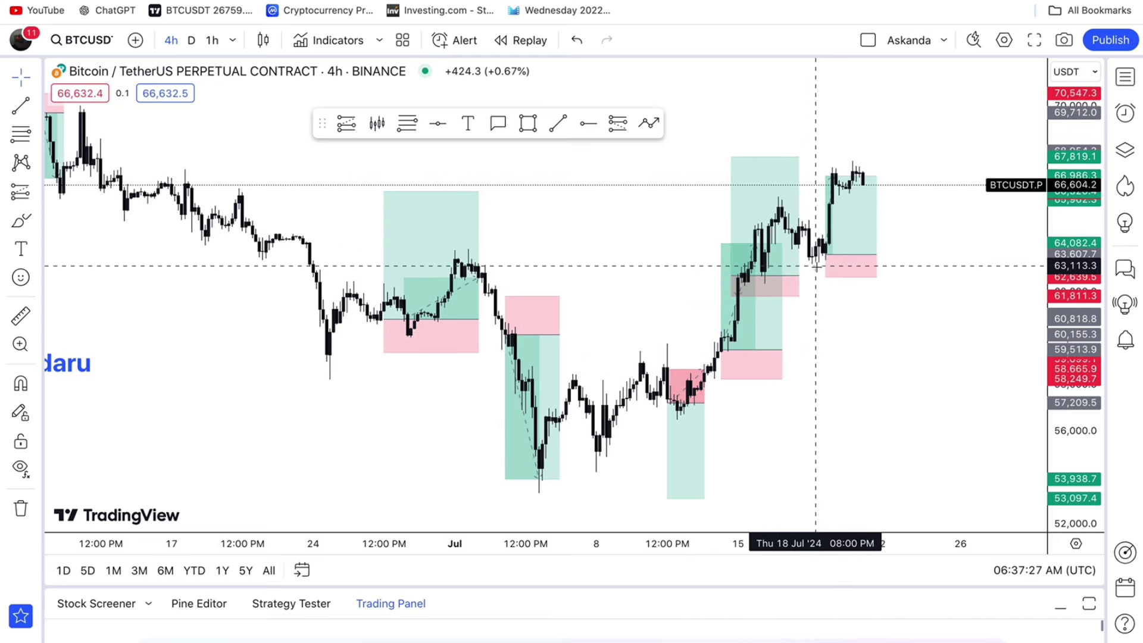
left_click(737, 250)
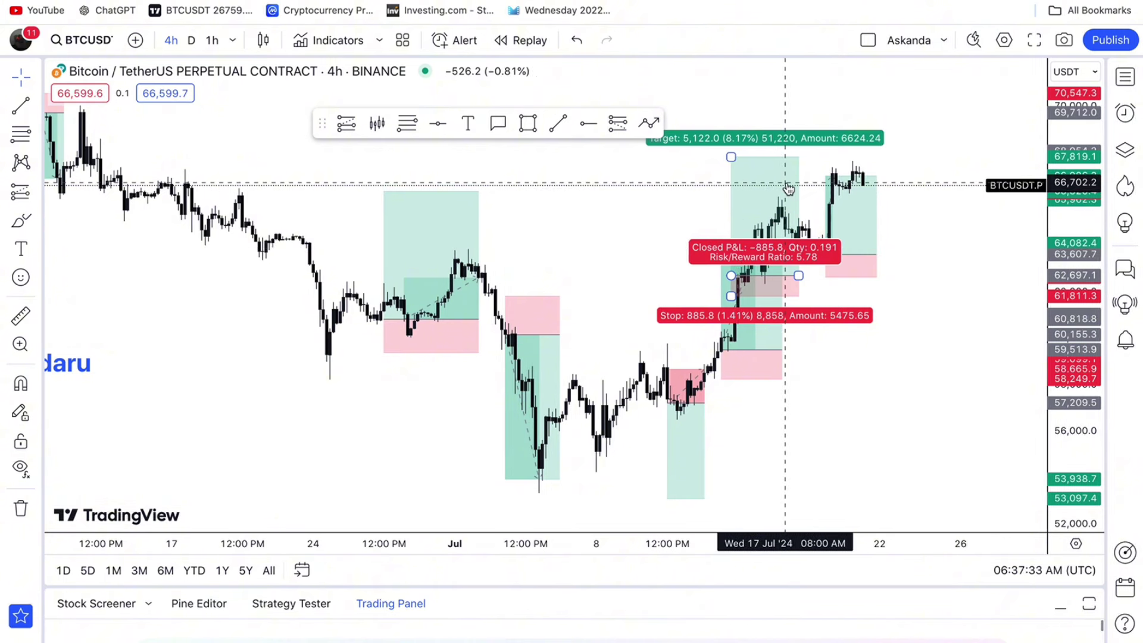
left_click(893, 267)
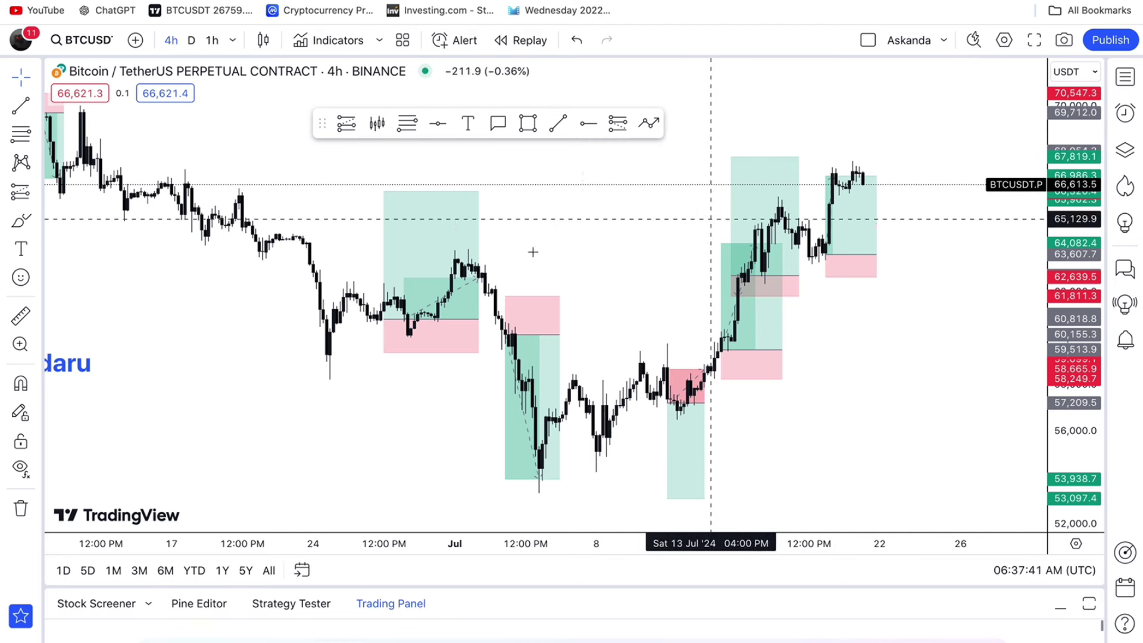
Open the timeframe dropdown beside the interval button on the Bitcoin perpetual chart.
mouse_move(451, 245)
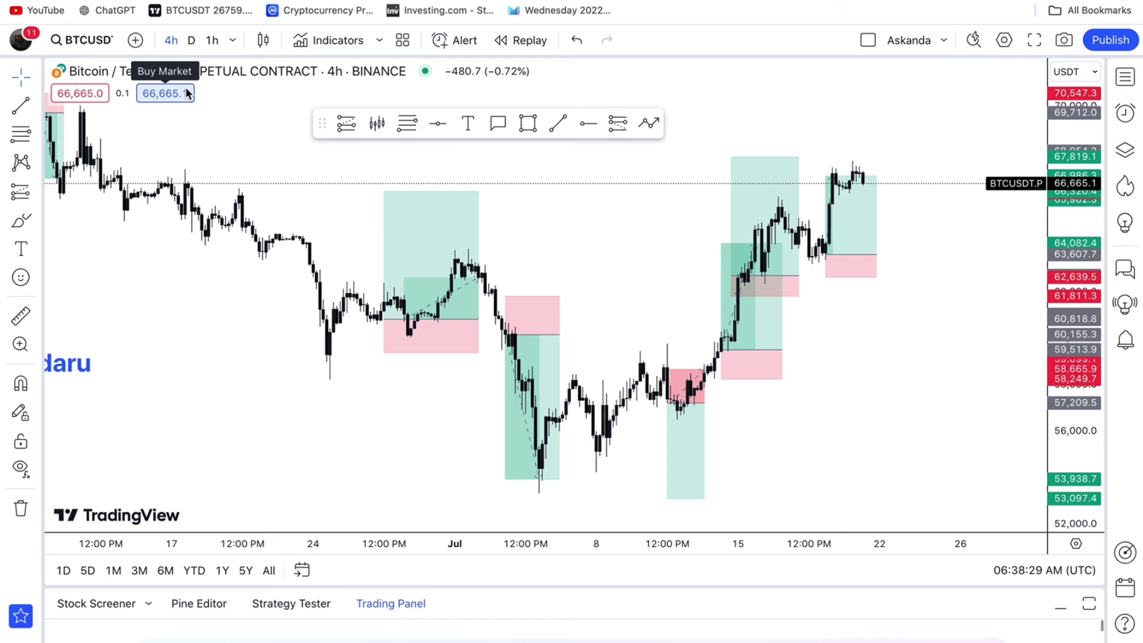
left_click(232, 41)
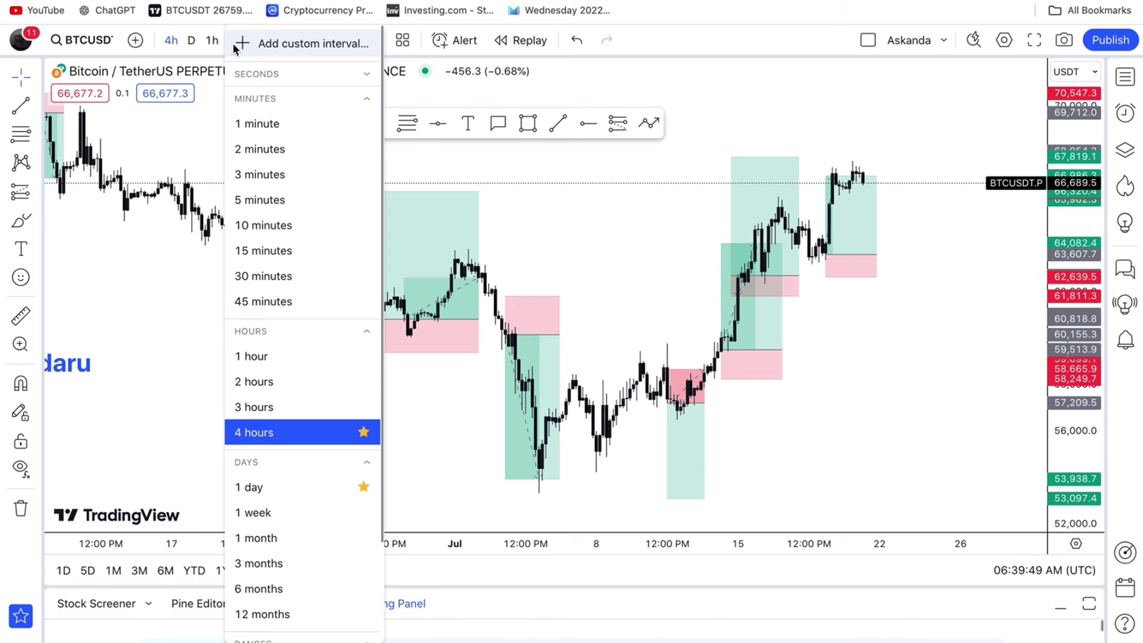
Switch the Bitcoin chart to 6-month candles and reset the chart view.
left_click(258, 591)
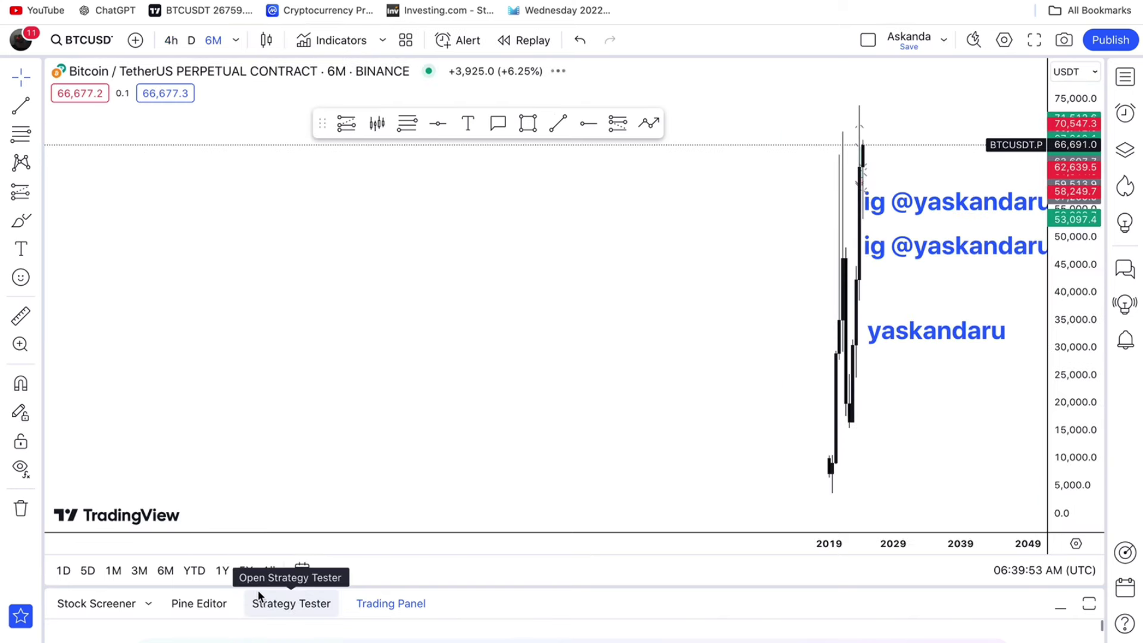
right_click(477, 305)
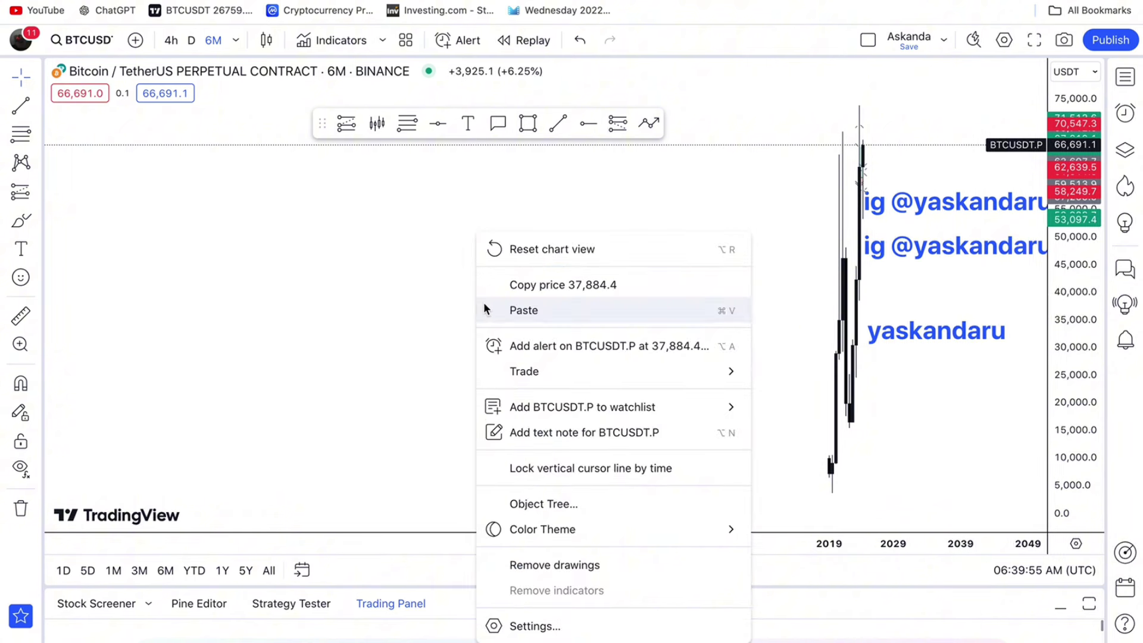
left_click(519, 250)
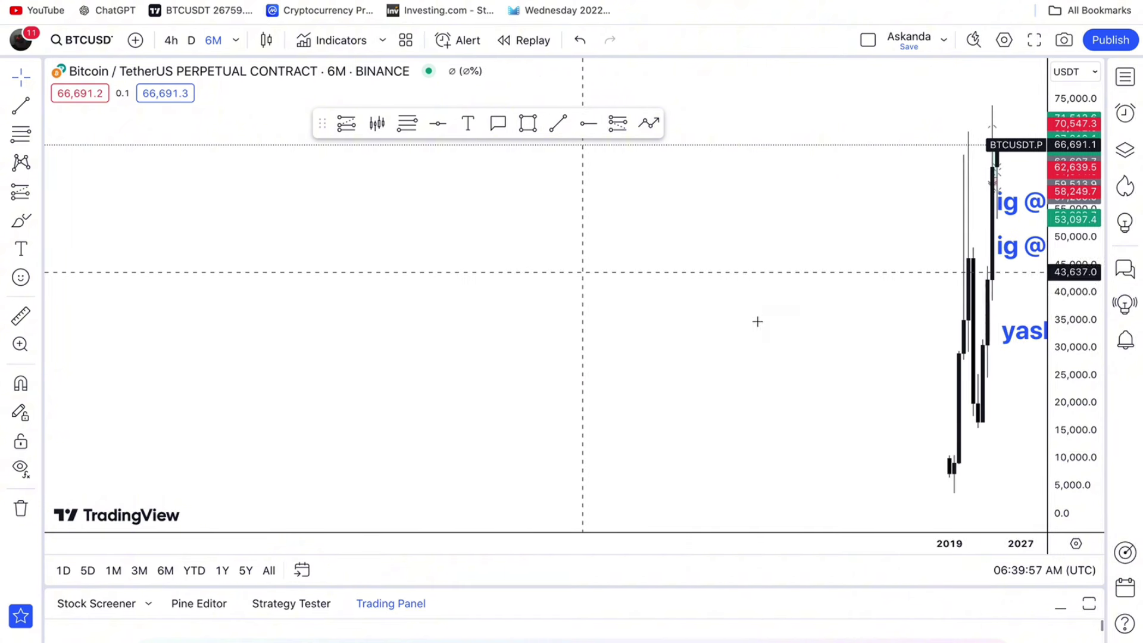
scroll(816, 323, "right", 10)
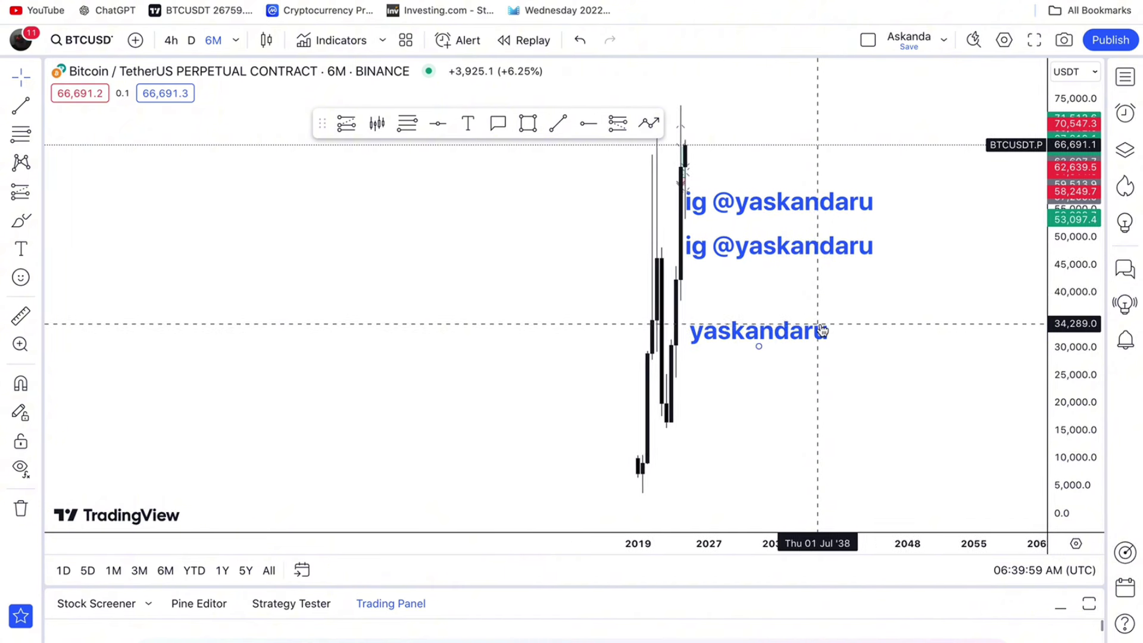
scroll(822, 330, "left", 2)
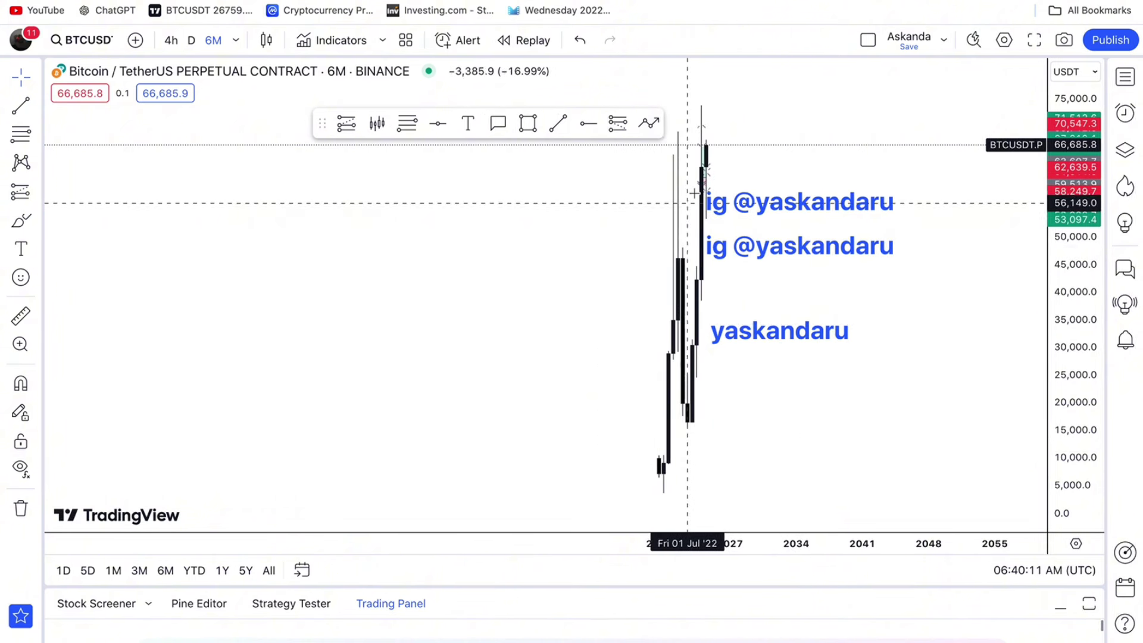
mouse_move(705, 204)
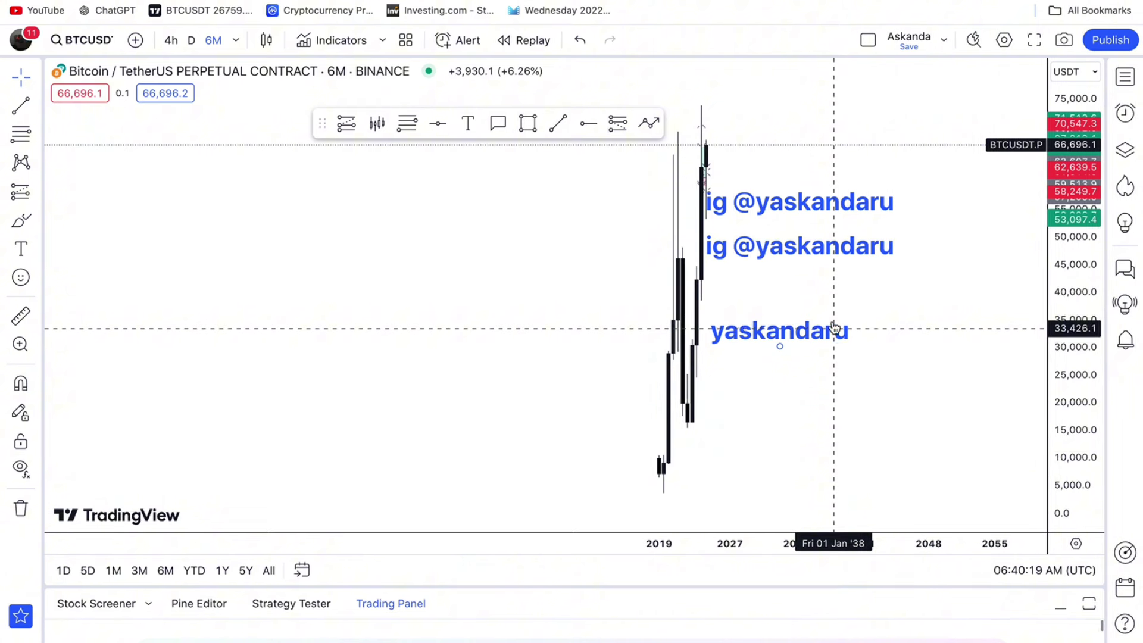
Reset the chart view again and zoom in on the half-year candles since 2019.
right_click(365, 242)
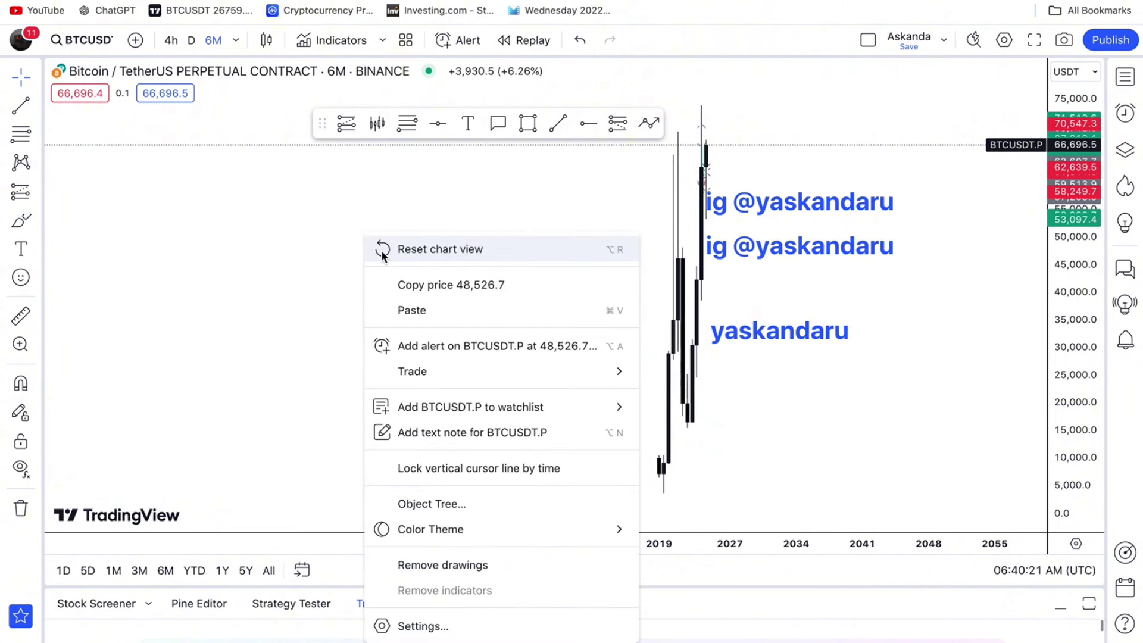
left_click(384, 253)
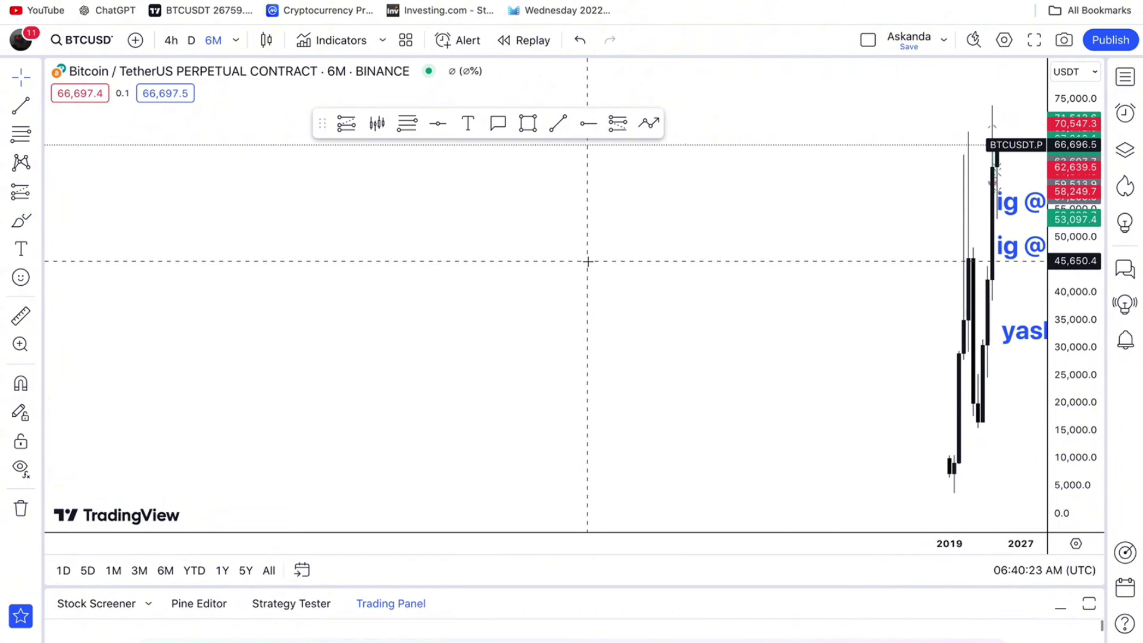
scroll(587, 261, "up", 3)
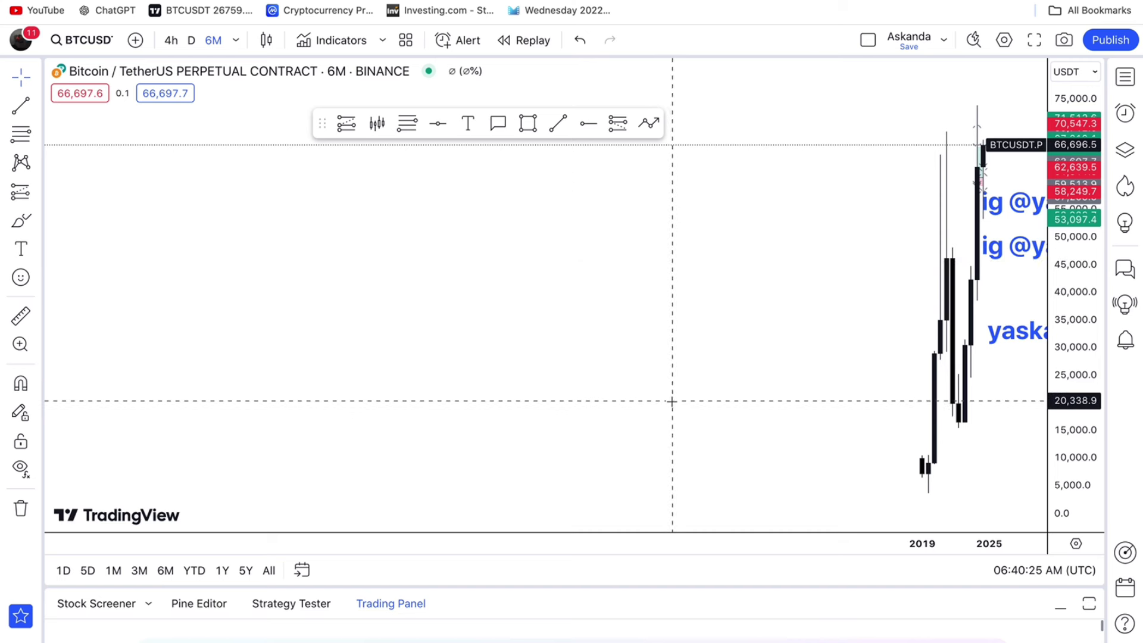
scroll(671, 402, "up", 4)
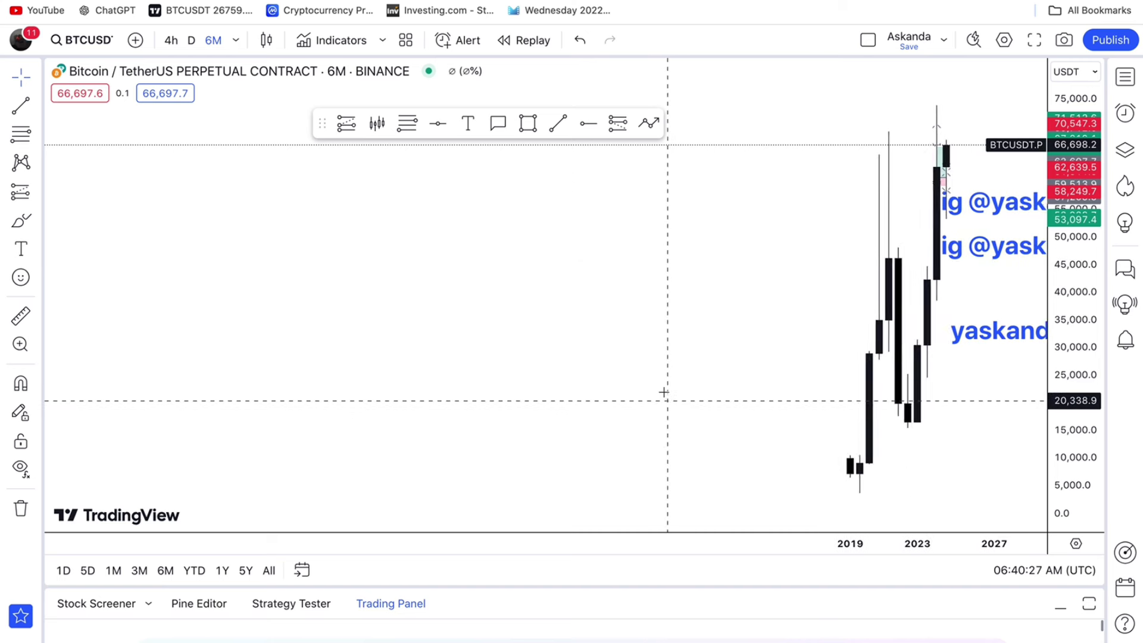
scroll(663, 392, "up", 5)
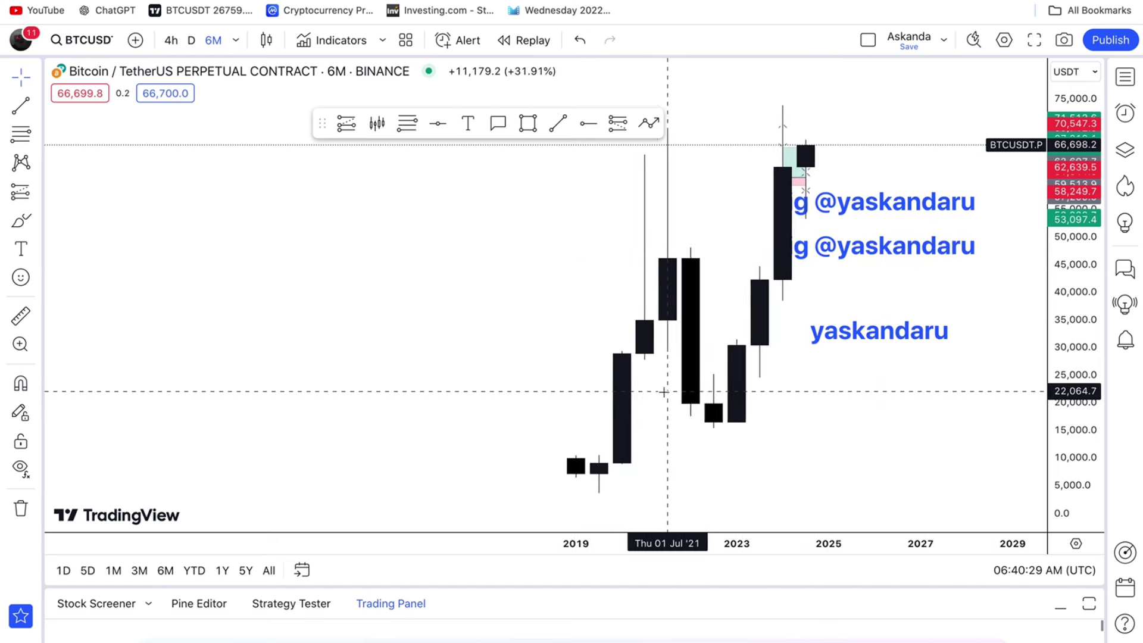
scroll(663, 392, "up", 5)
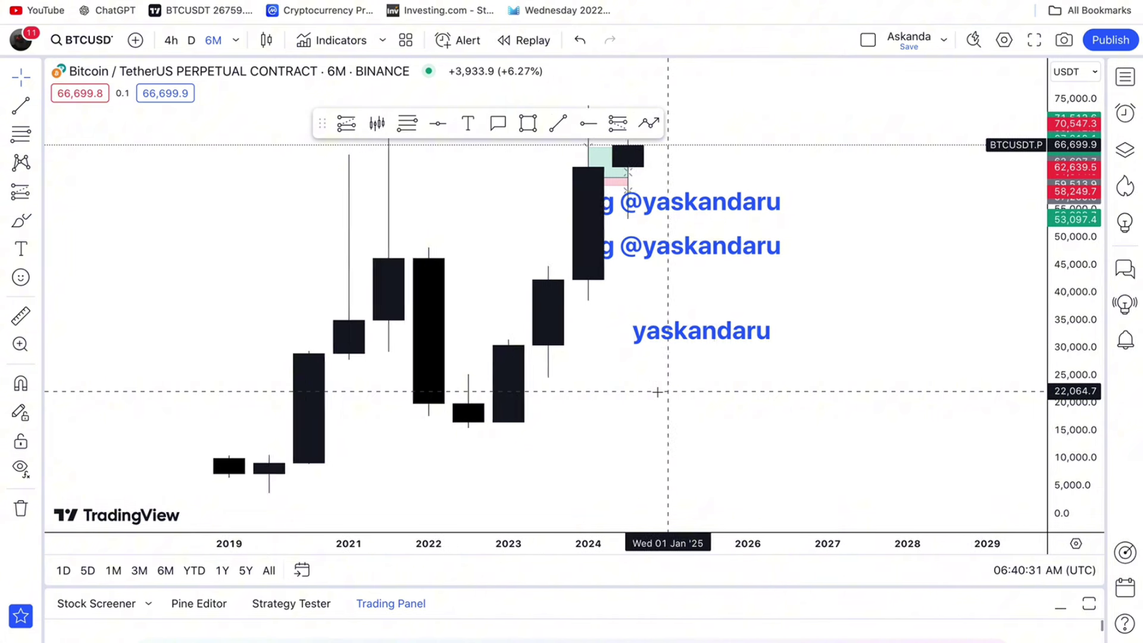
scroll(657, 392, "up", 2)
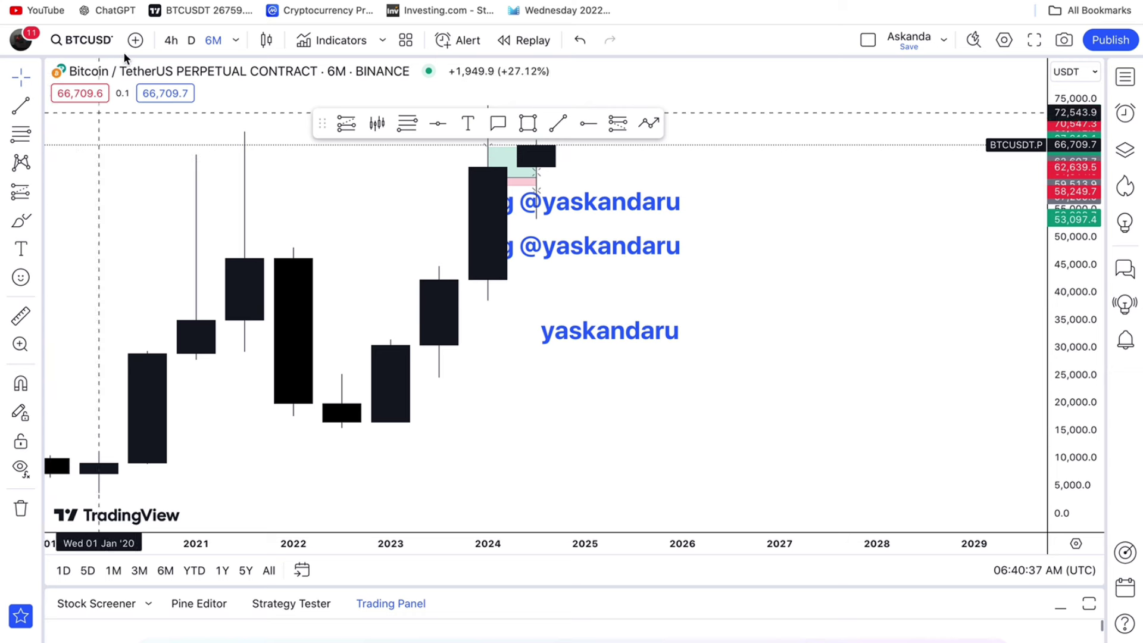
Switch to 3-month candles and move the drawing toolbar to the lower right.
left_click(236, 42)
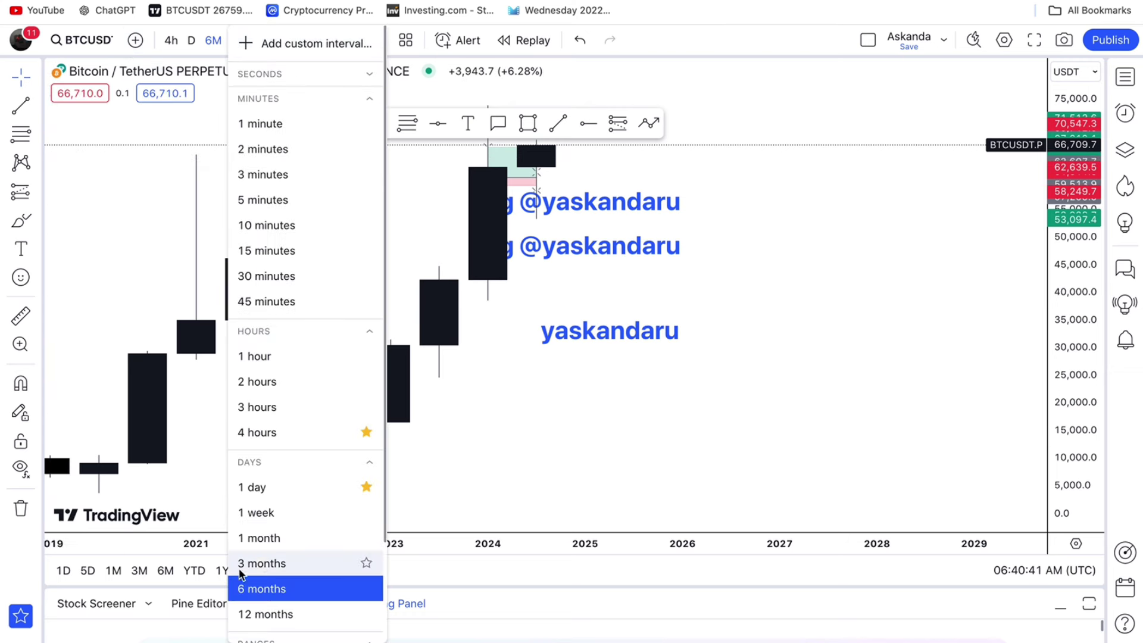
left_click(259, 560)
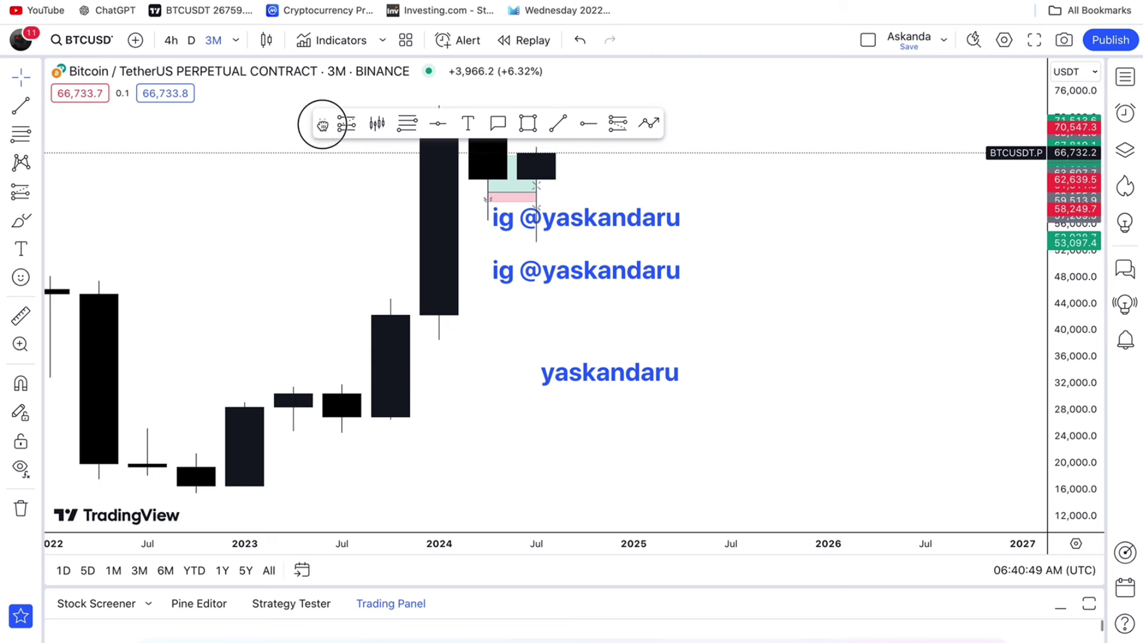
mouse_move(324, 126)
left_mouse_down()
mouse_move(634, 332)
mouse_move(638, 367)
left_mouse_up()
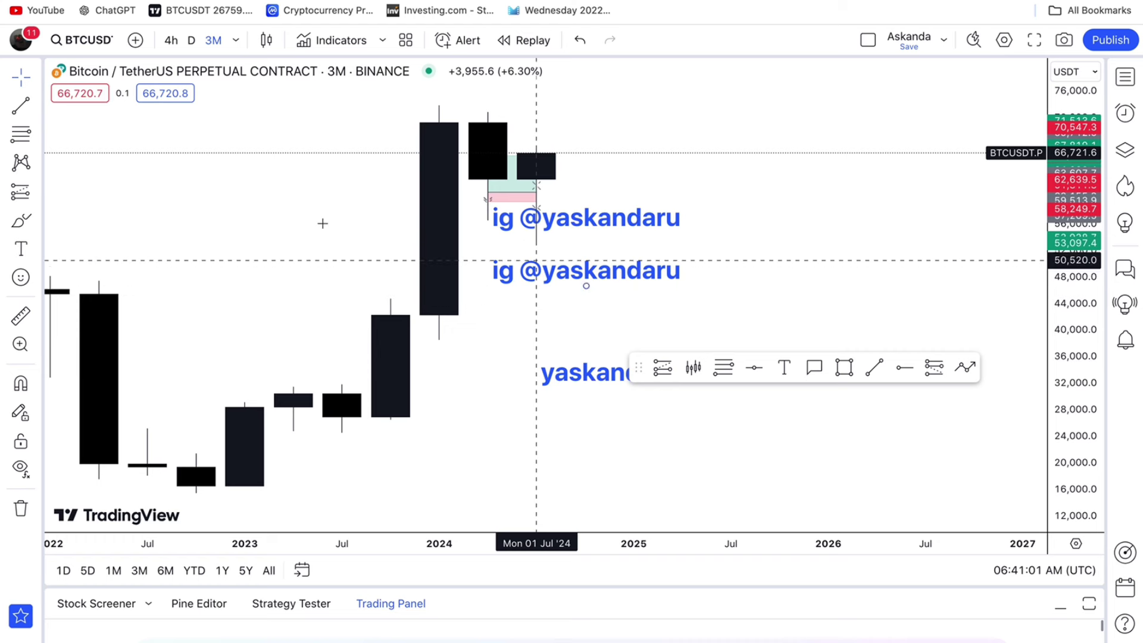
Switch to 1-month candles and review the May long position's target, stop and 3.16 risk/reward.
left_click(236, 40)
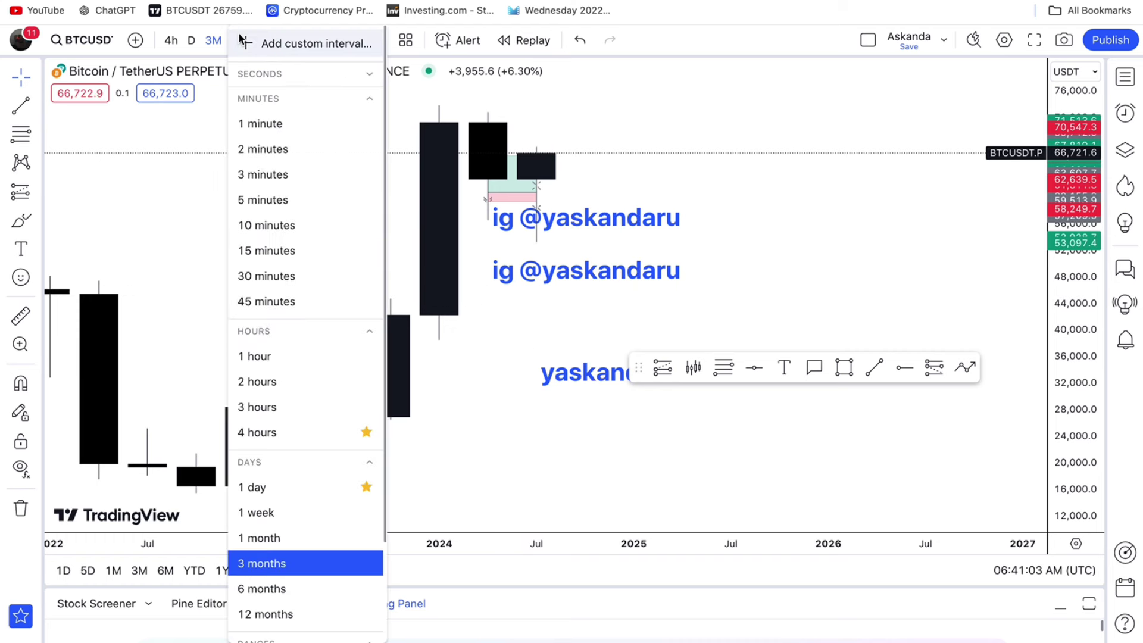
left_click(263, 543)
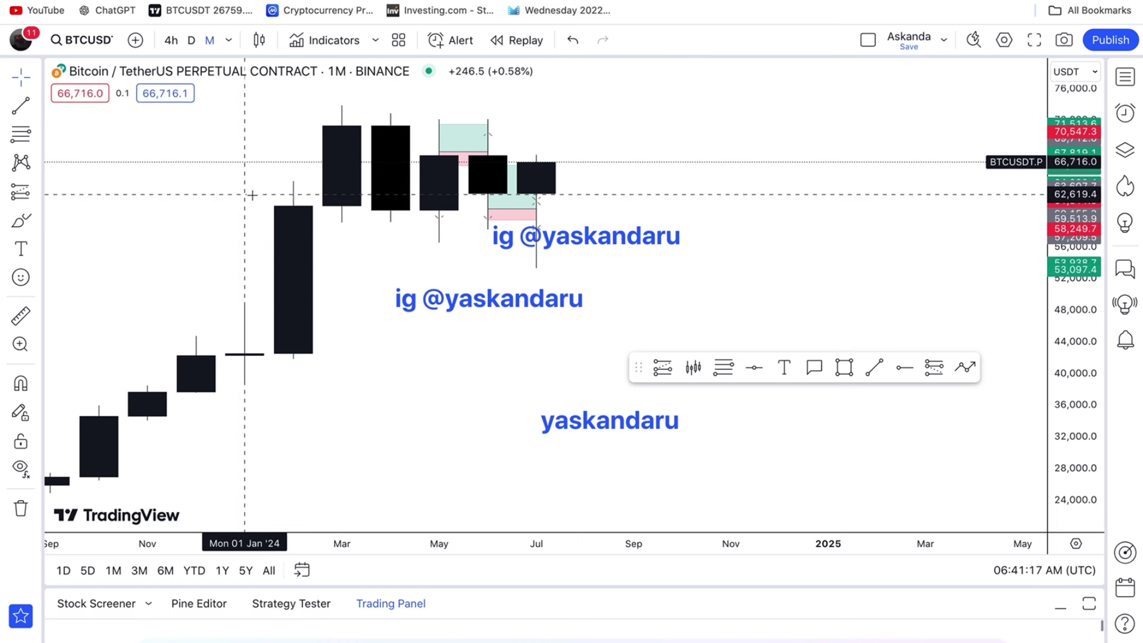
left_click(439, 221)
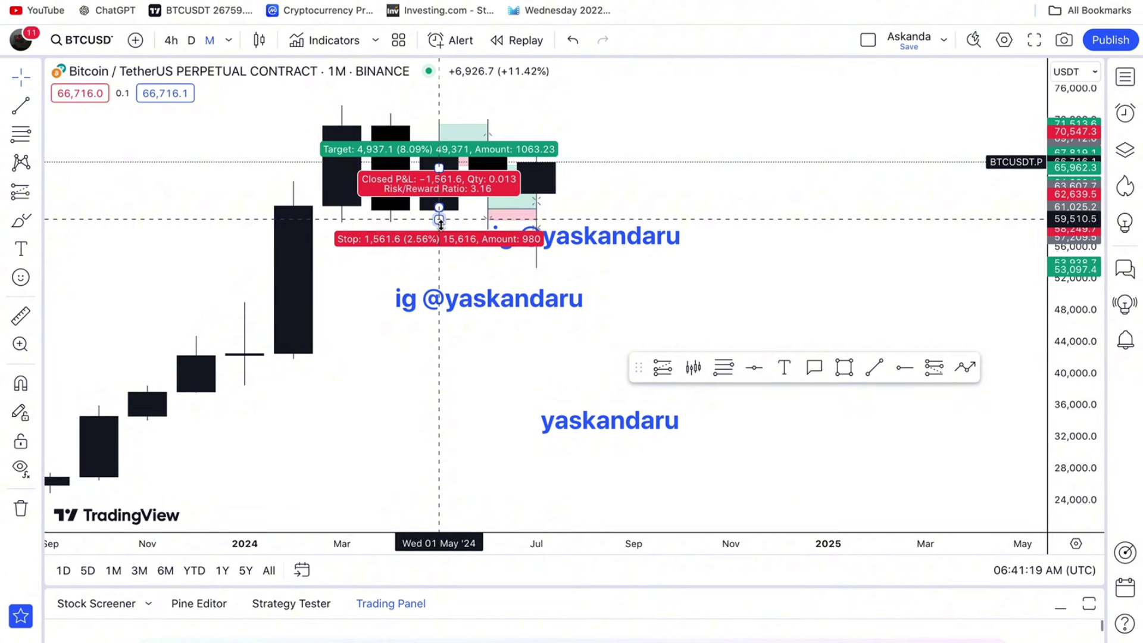
left_click(421, 234)
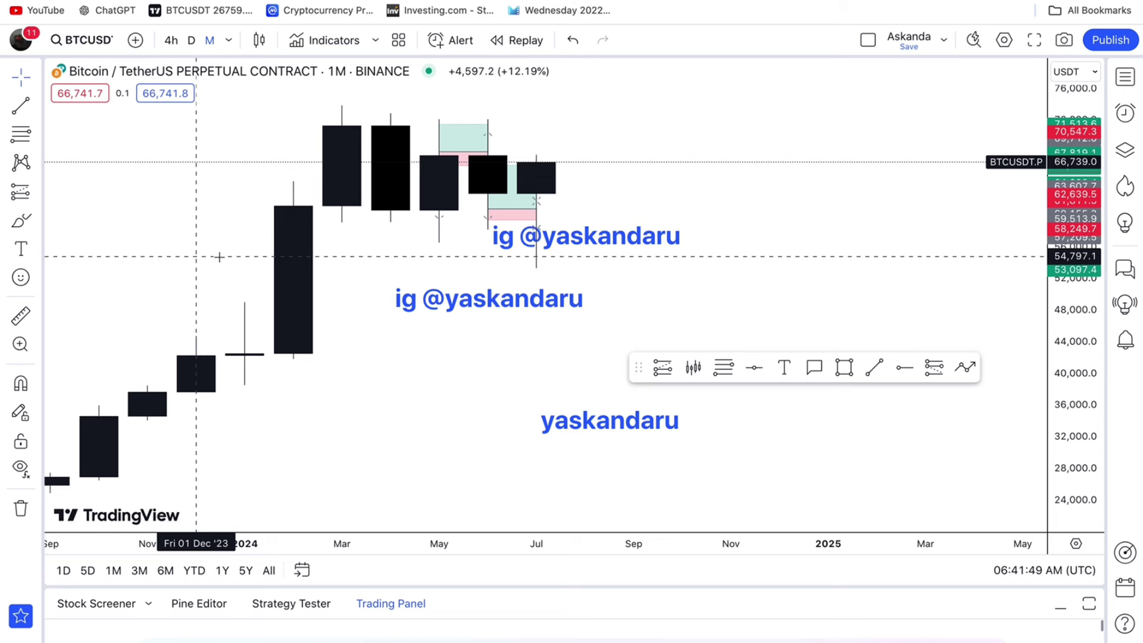
Switch the Bitcoin chart to 1-week candles and pan back to March.
left_click(227, 41)
left_click(274, 506)
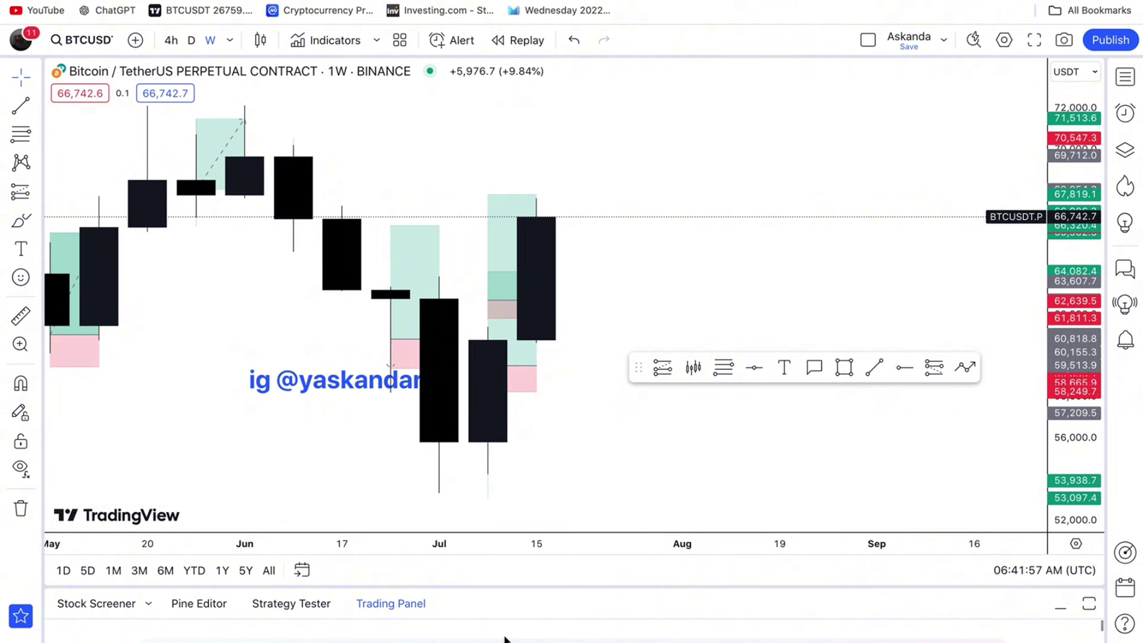
scroll(197, 340, "left", 5)
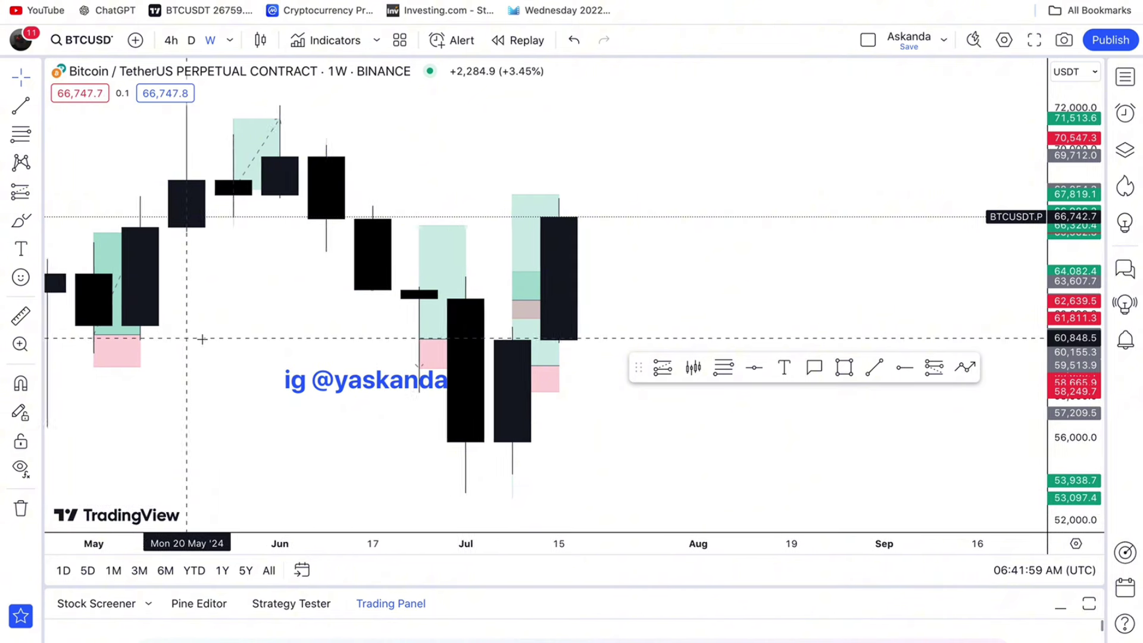
scroll(205, 344, "left", 5)
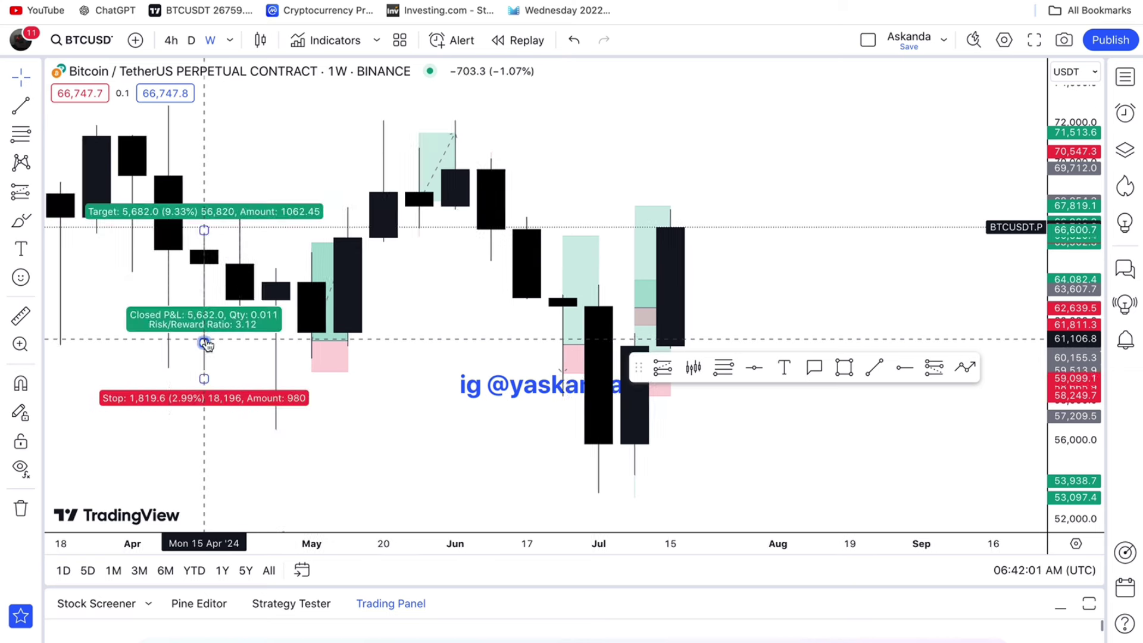
scroll(207, 345, "down", 2)
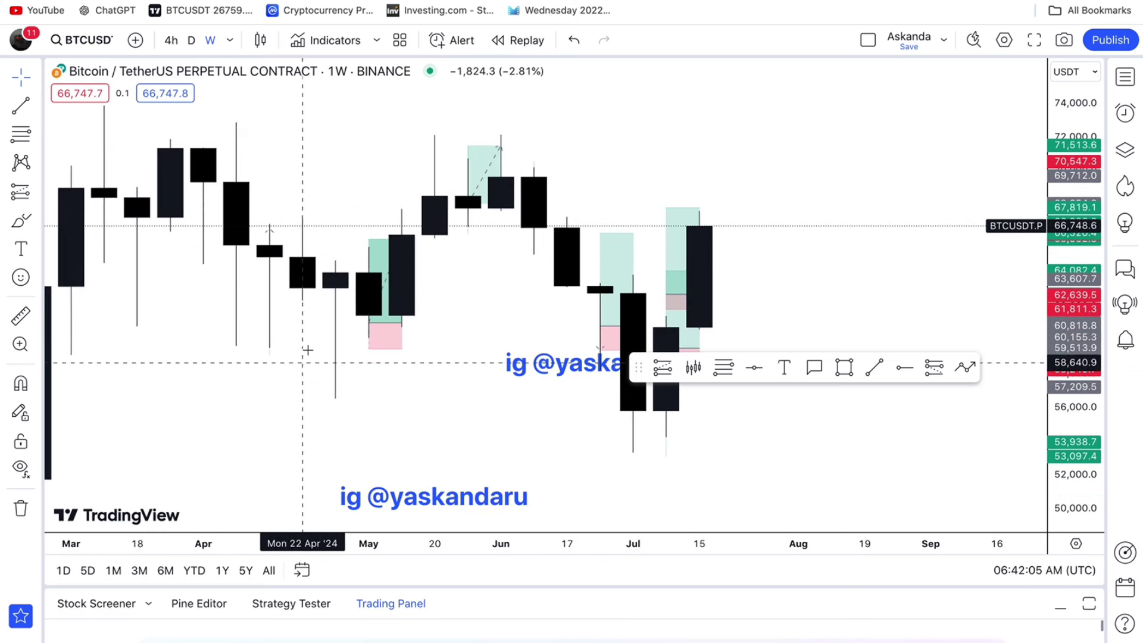
scroll(307, 351, "down", 1)
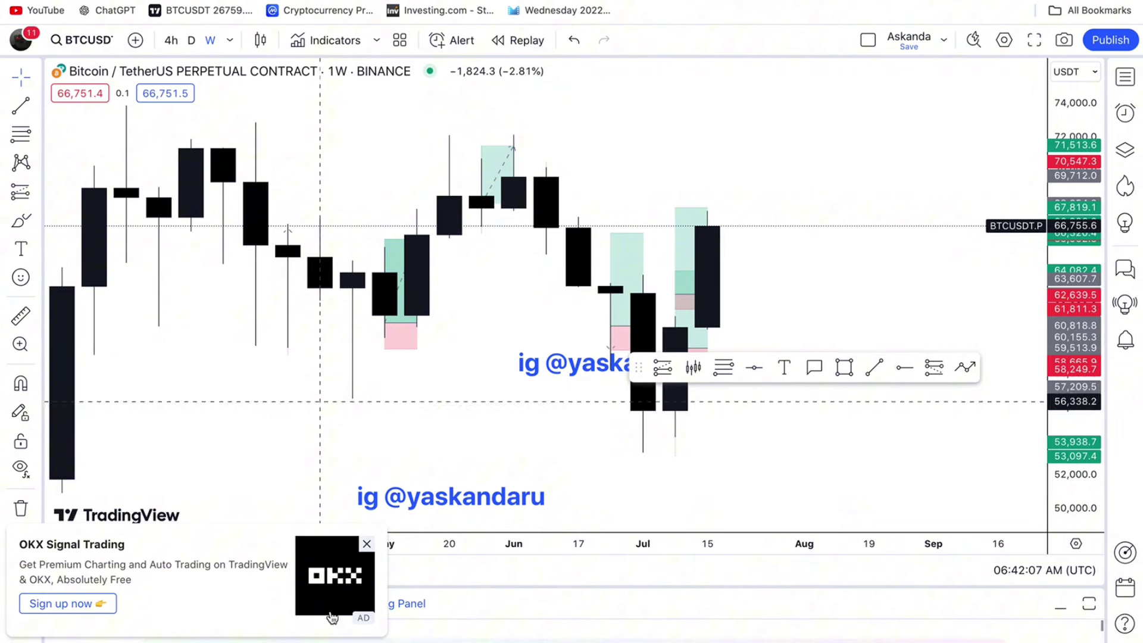
Close the OKX advertisement and dismiss the 'Go ad-free' upgrade offer.
mouse_move(335, 619)
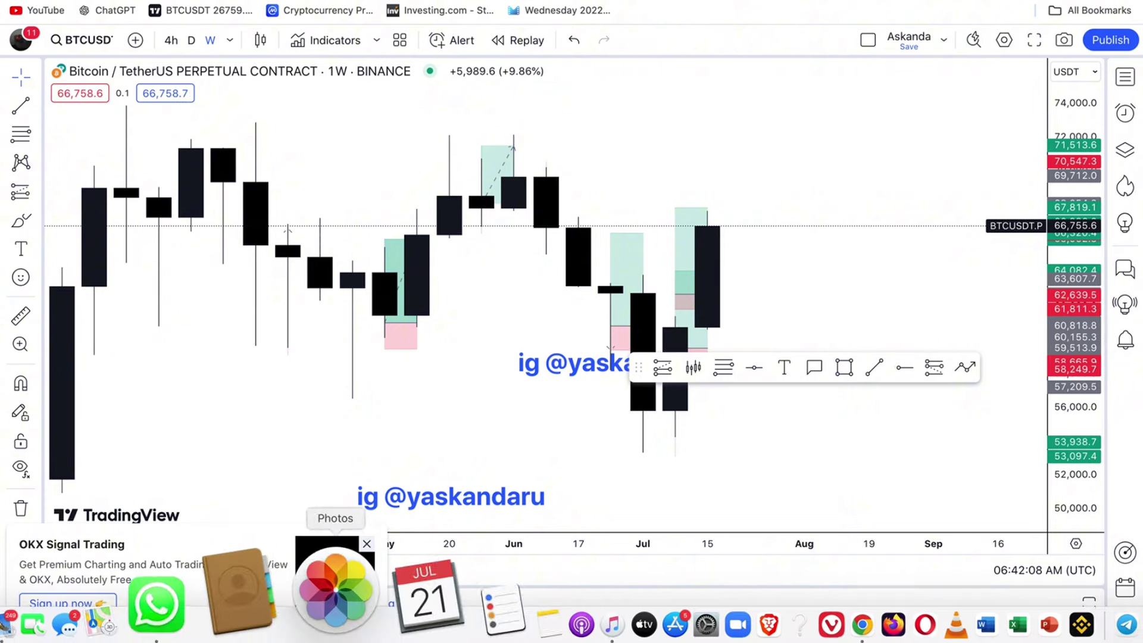
left_click(366, 547)
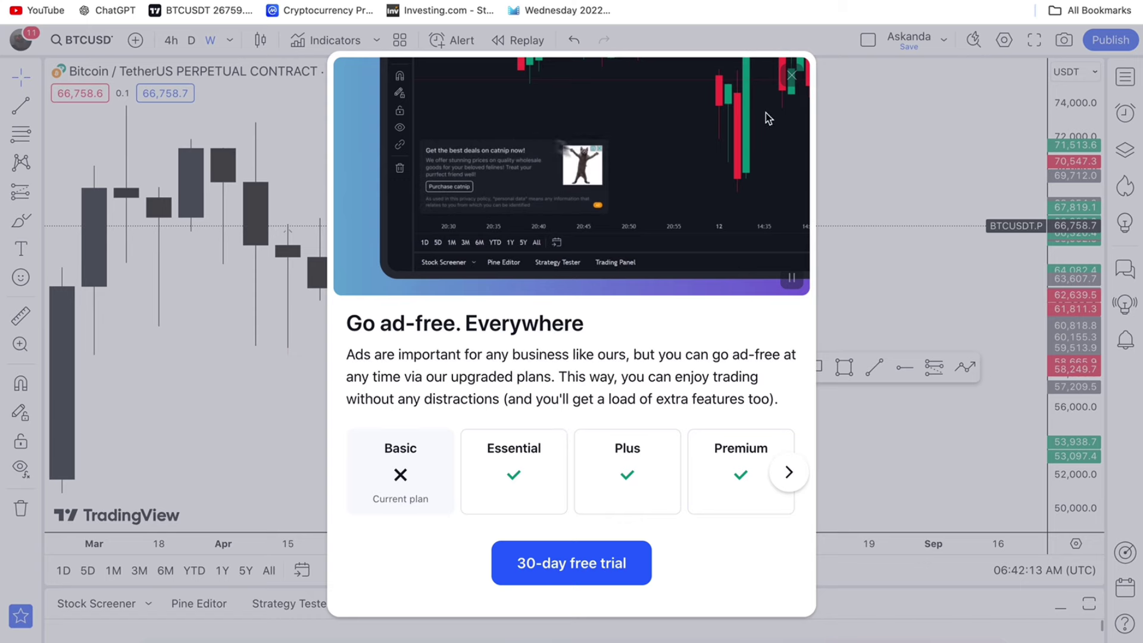
left_click(791, 74)
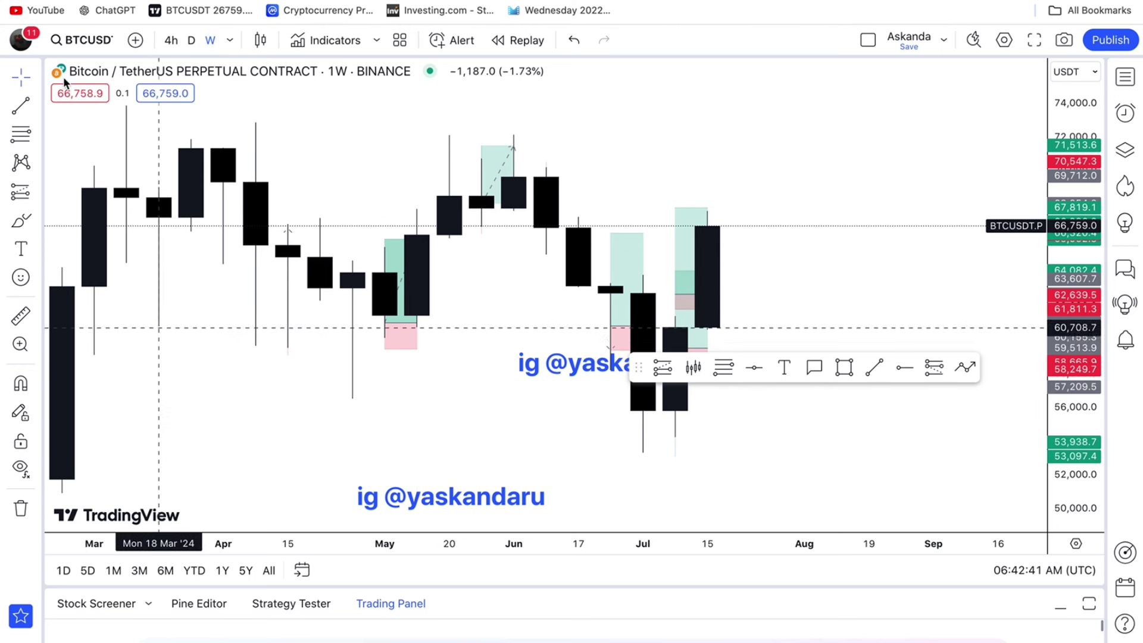
Change the chart interval from 1 week to 1 day.
left_click(229, 40)
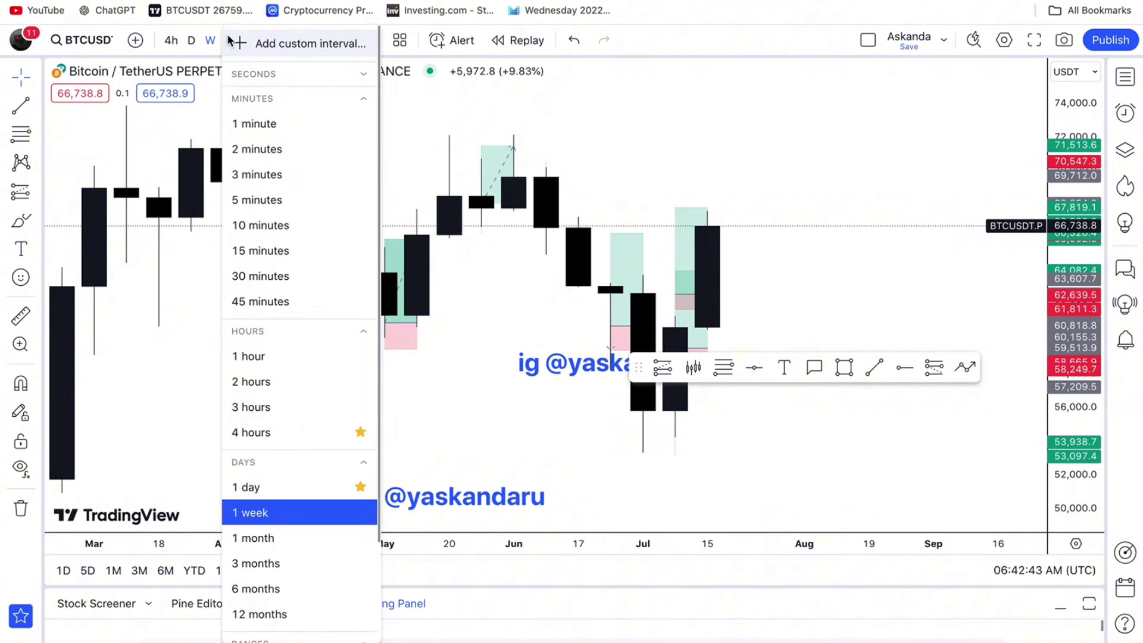
left_click(272, 480)
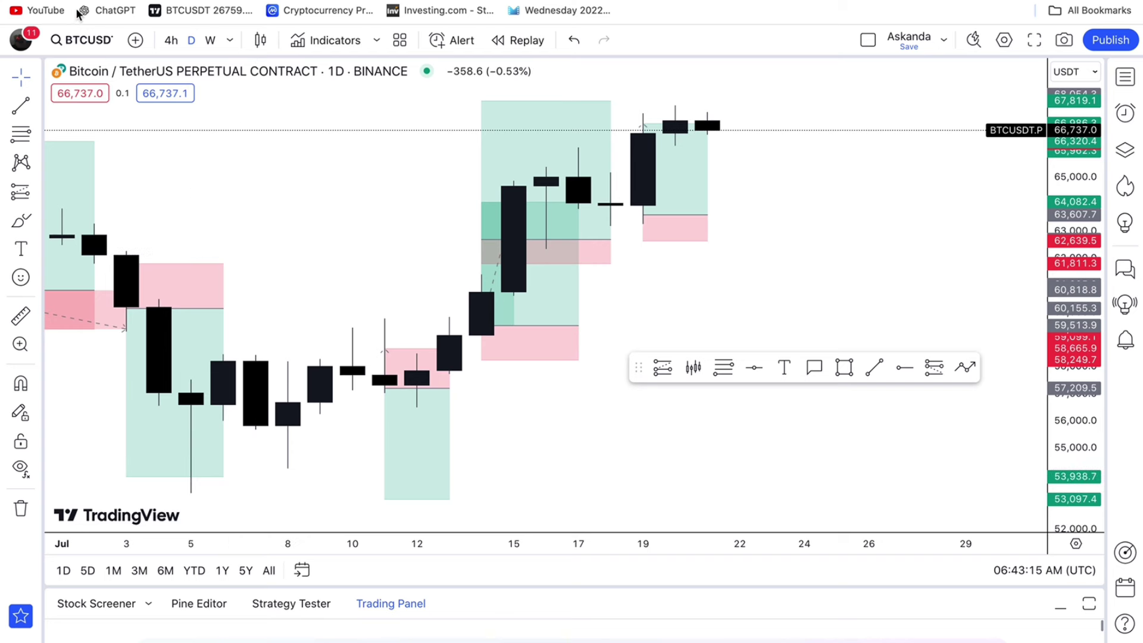
Switch to 4-hour candles and shorten the latest long position to end 20 Jul 08:00.
left_click(230, 40)
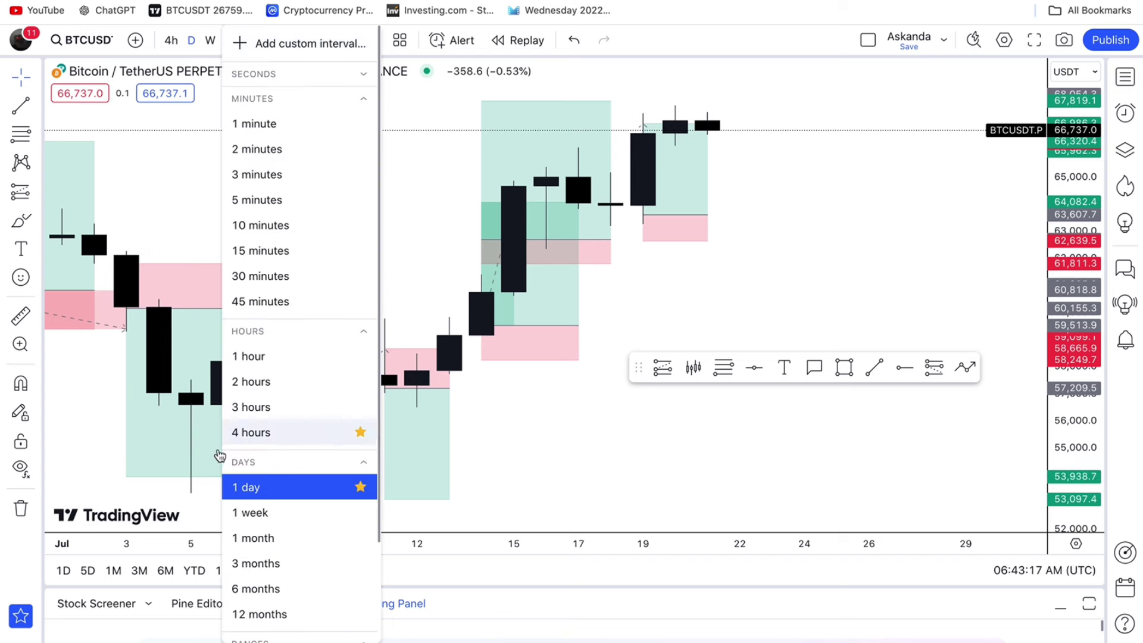
left_click(258, 439)
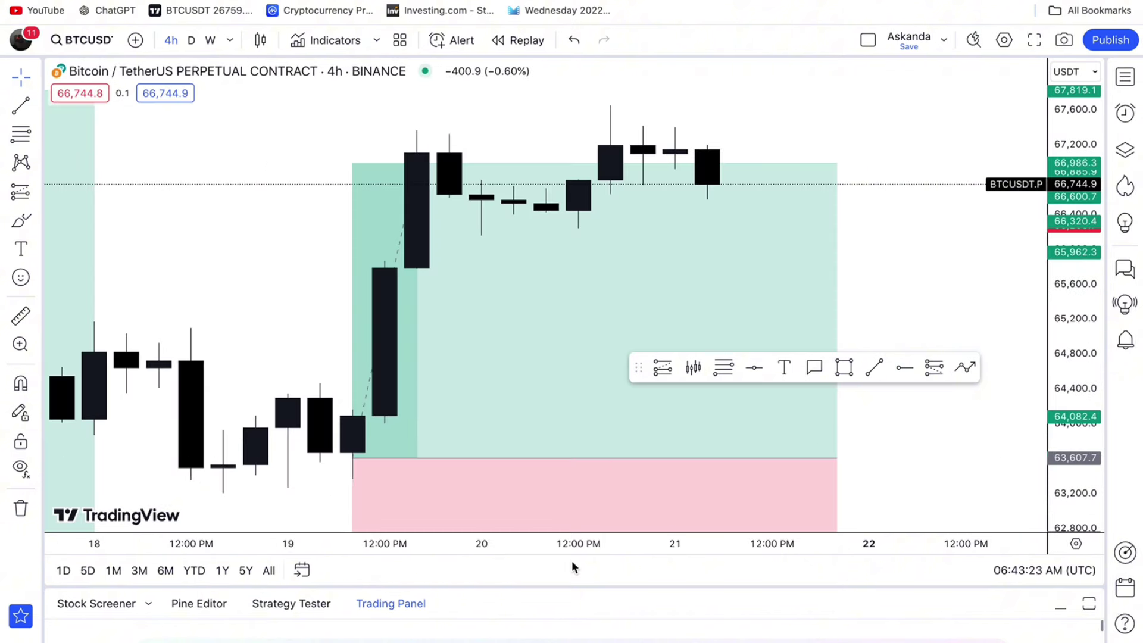
left_click(837, 456)
left_click_drag(837, 455, 557, 468)
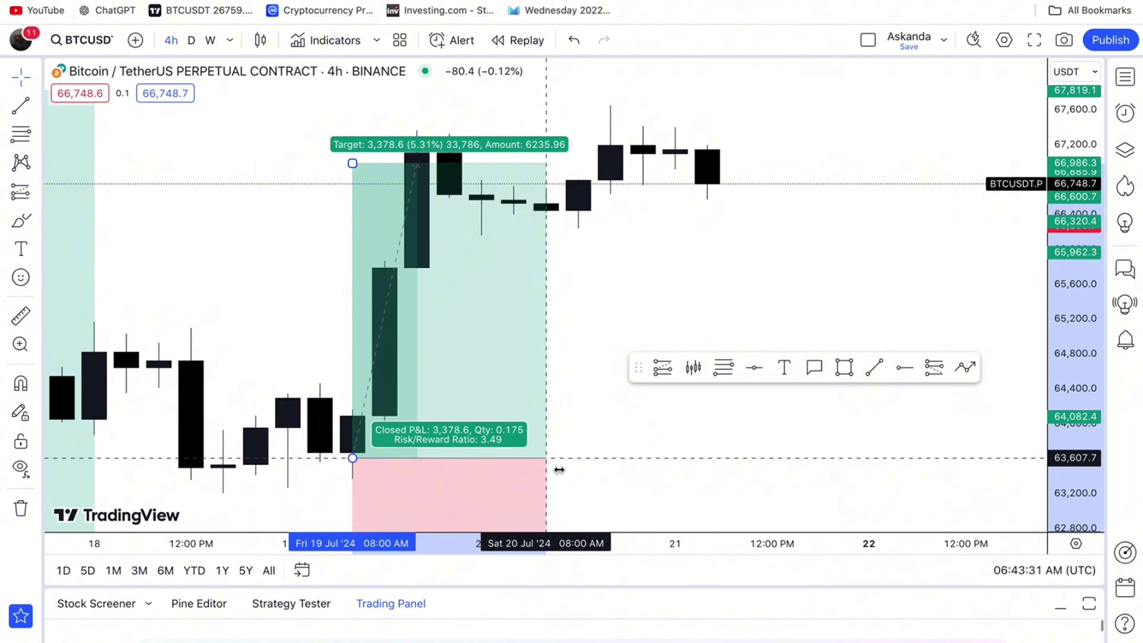
Zoom out to review July's long/short positions, briefly selecting the most recent long box.
scroll(932, 240, "left", 5)
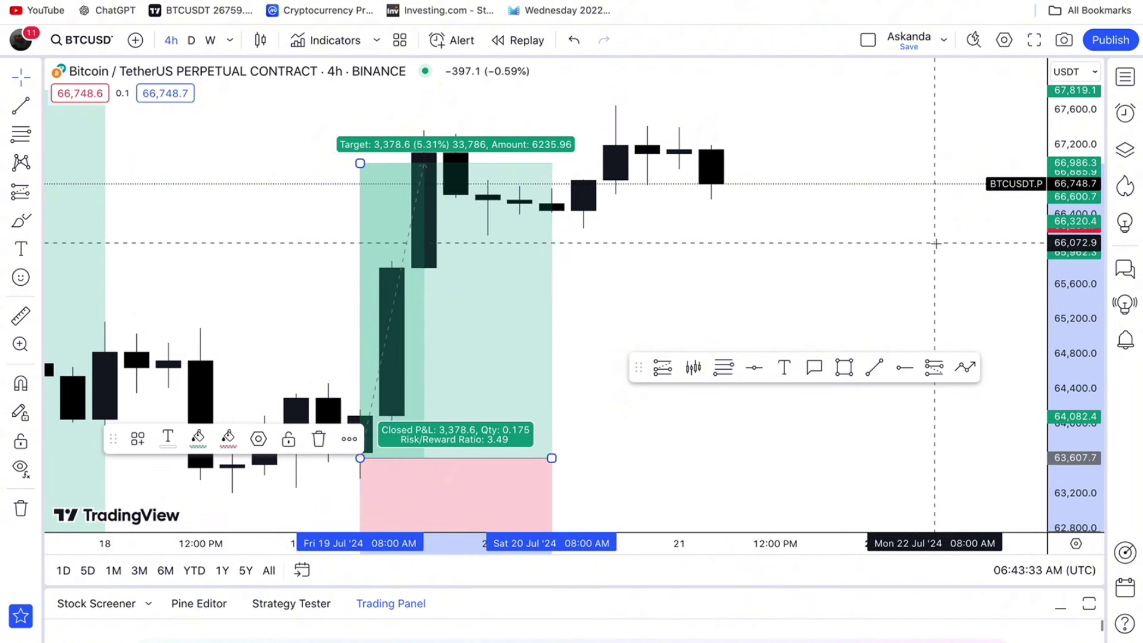
scroll(935, 243, "down", 3)
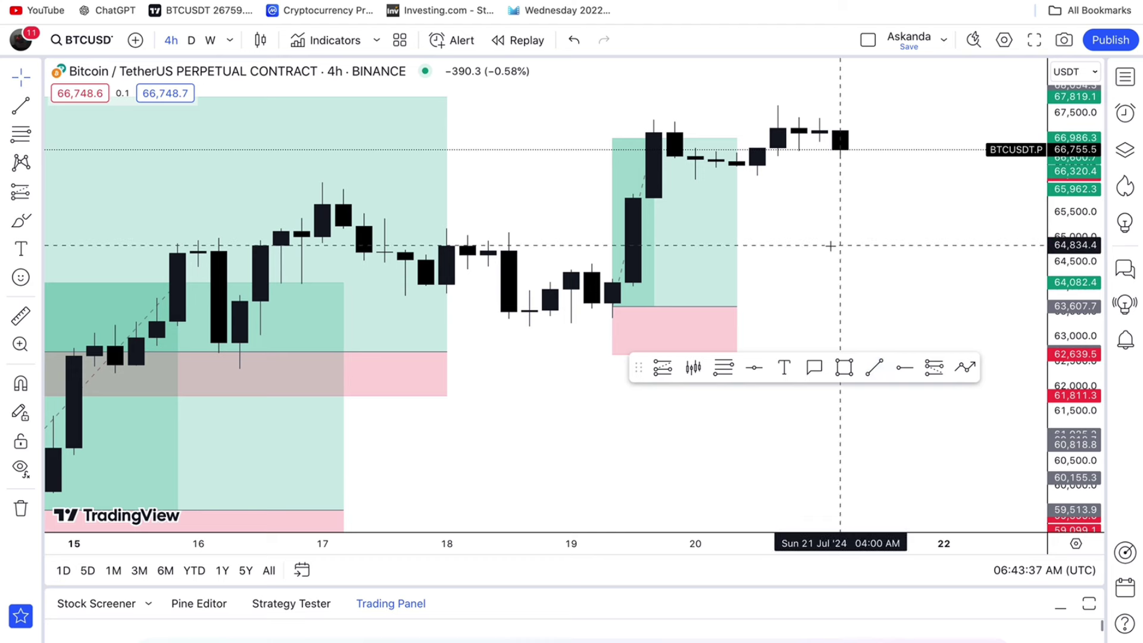
scroll(831, 253, "down", 1)
scroll(830, 254, "down", 4)
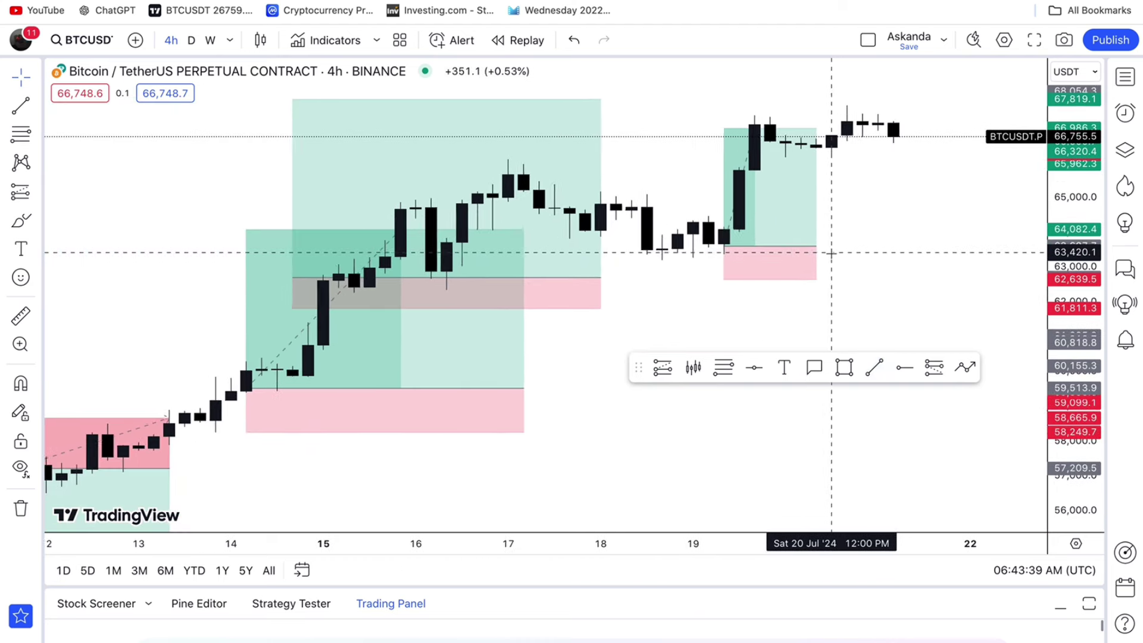
left_click(833, 256)
scroll(833, 257, "down", 5)
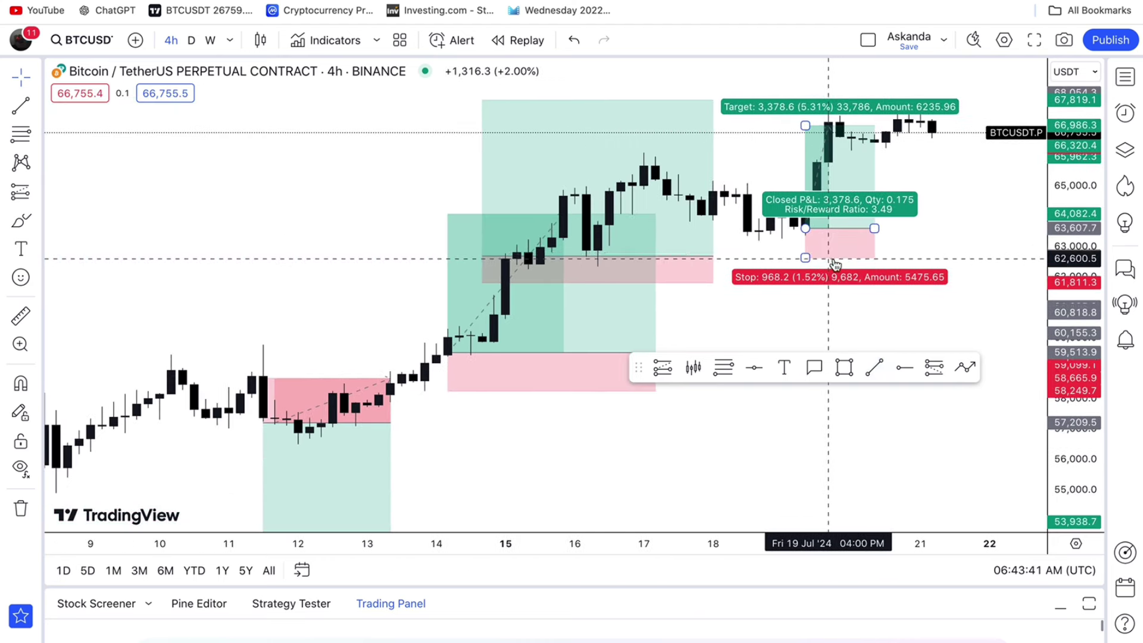
left_click(834, 258)
scroll(833, 262, "down", 6)
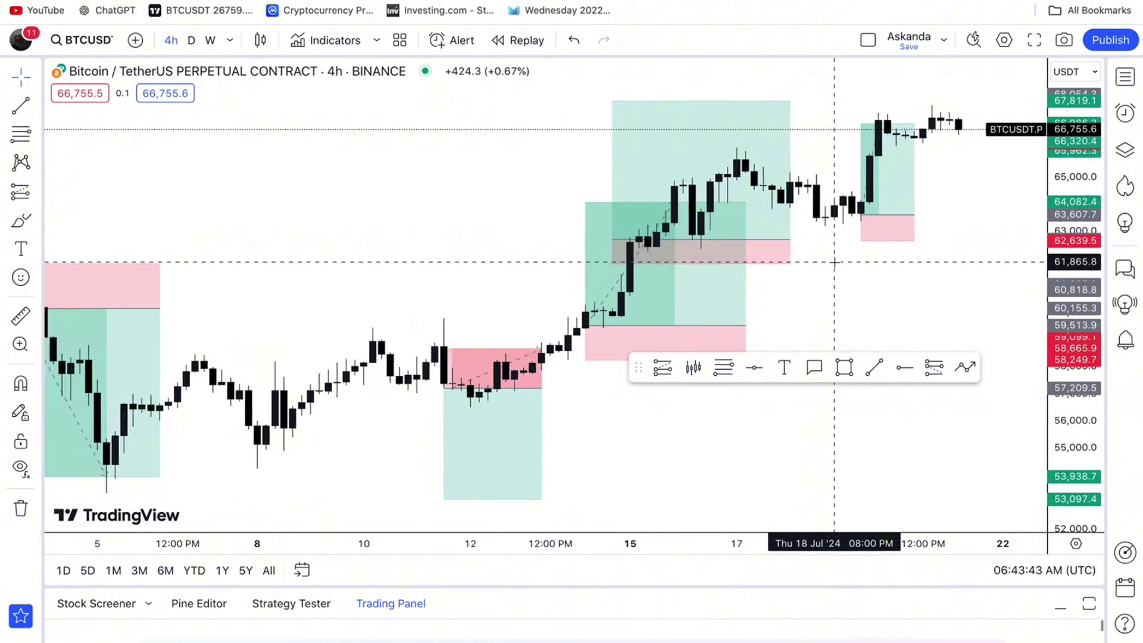
scroll(833, 261, "down", 3)
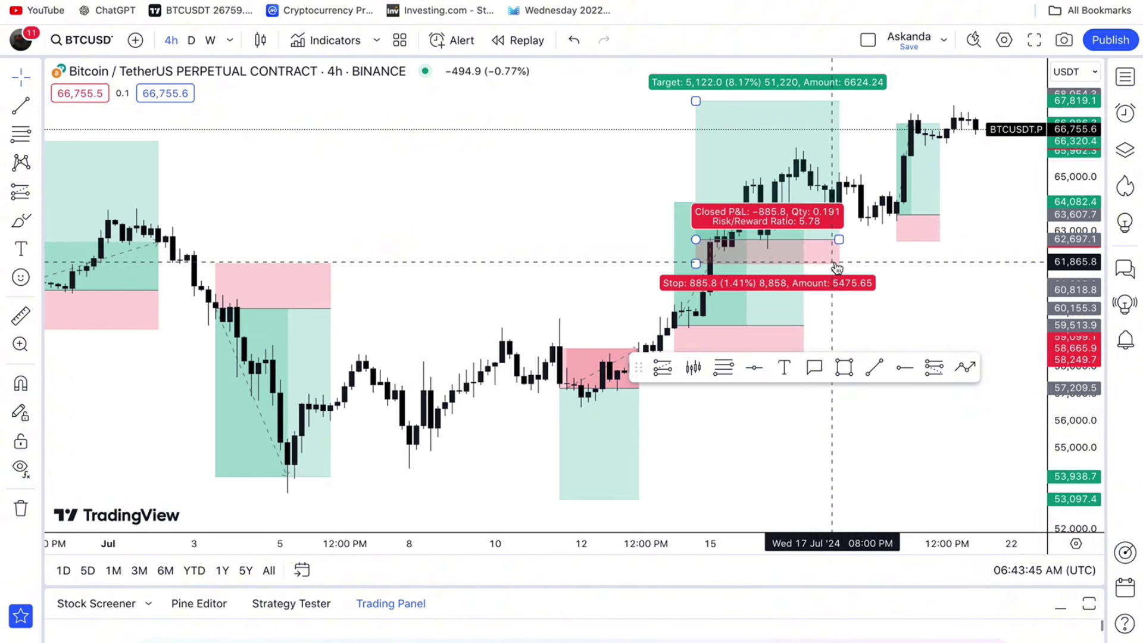
scroll(819, 457, "down", 4)
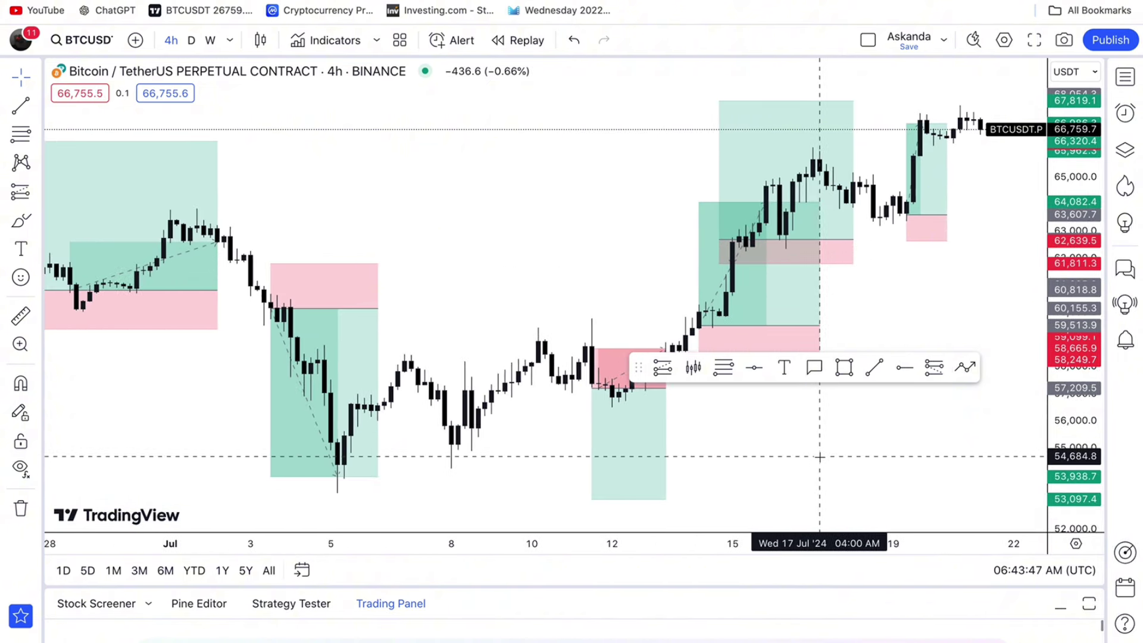
scroll(819, 457, "down", 5)
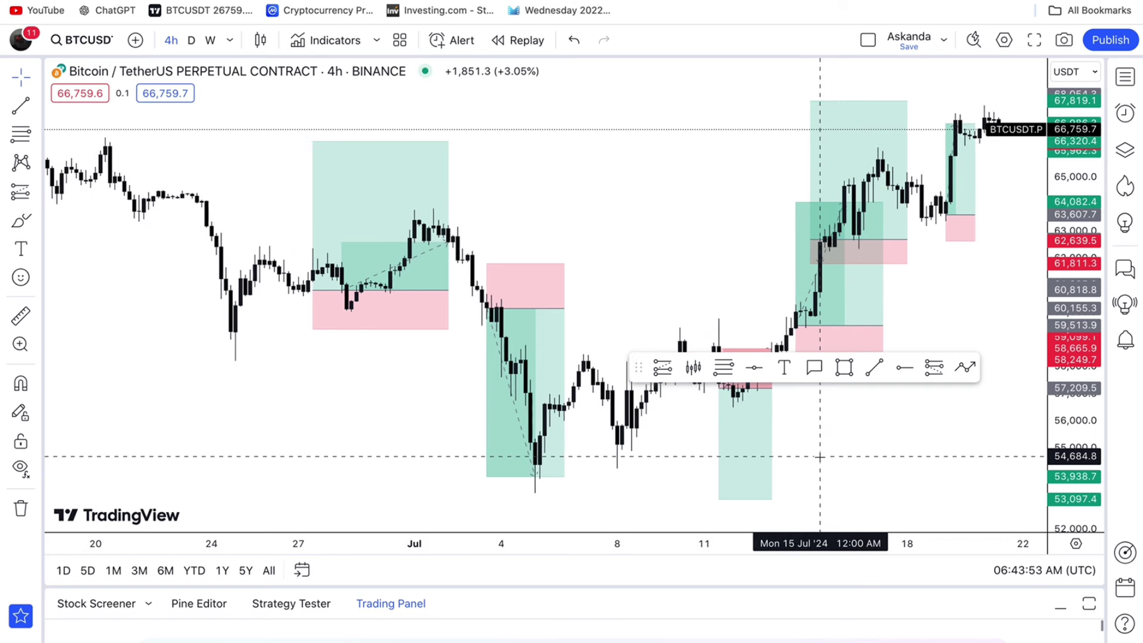
scroll(819, 457, "down", 4)
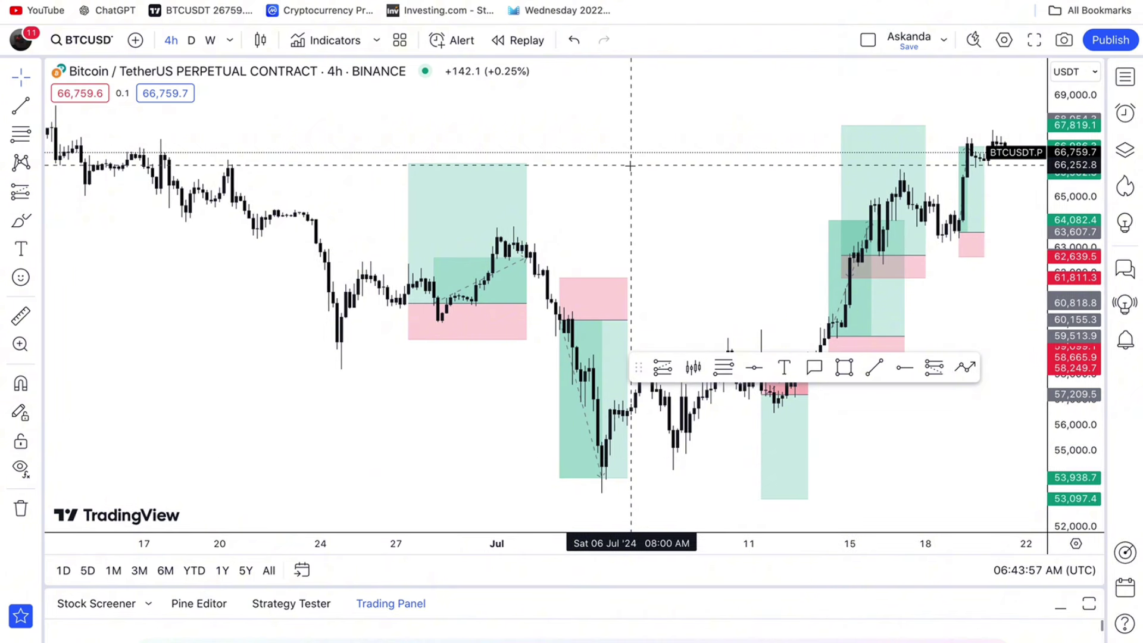
scroll(630, 173, "down", 3)
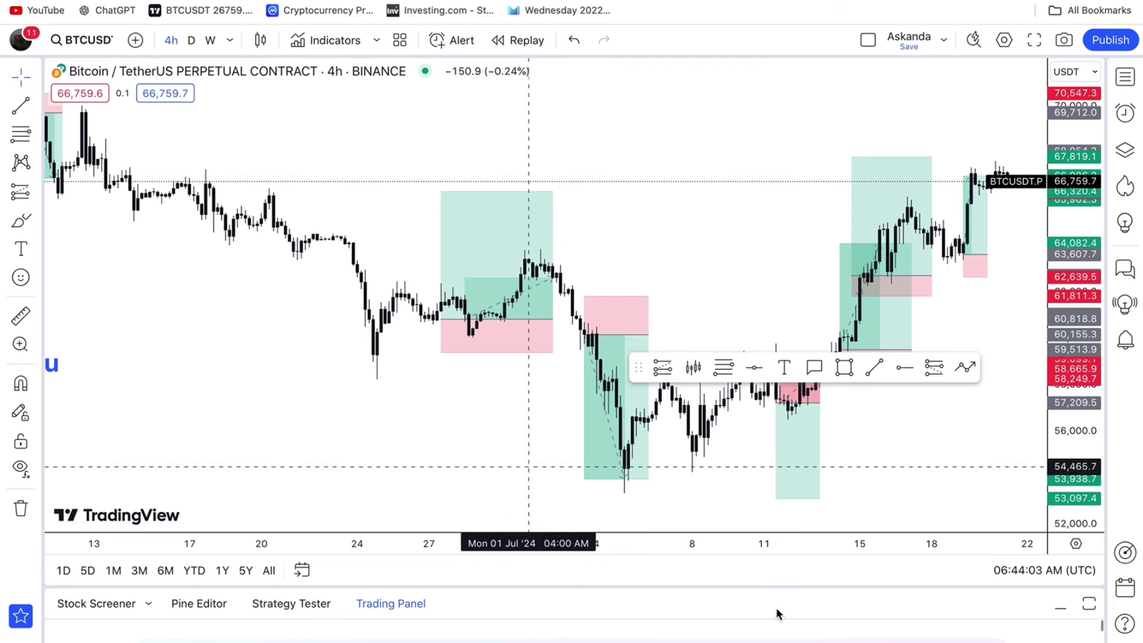
scroll(686, 498, "right", 5)
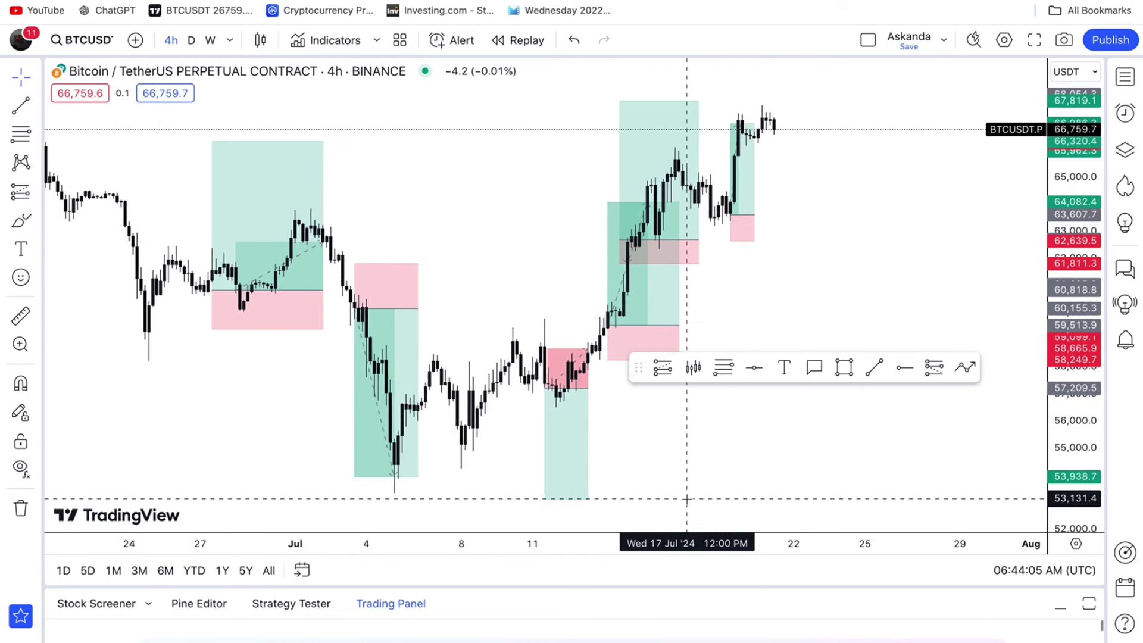